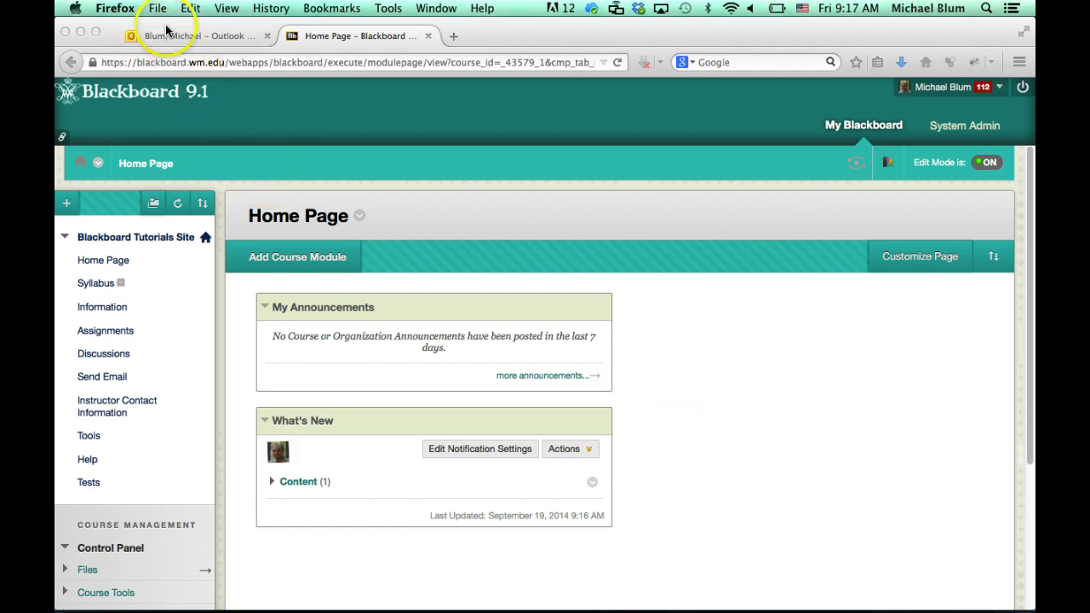
Step: Switch to Finder and compress the "apkon book" folder on the Desktop into a zip archive
mouse_move(208, 592)
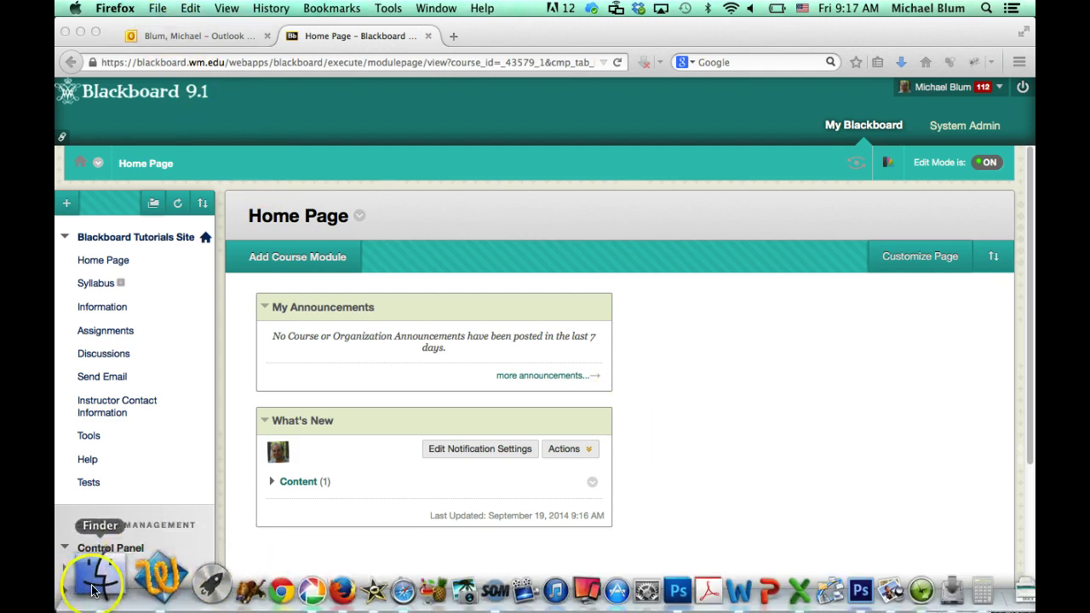
left_click(94, 586)
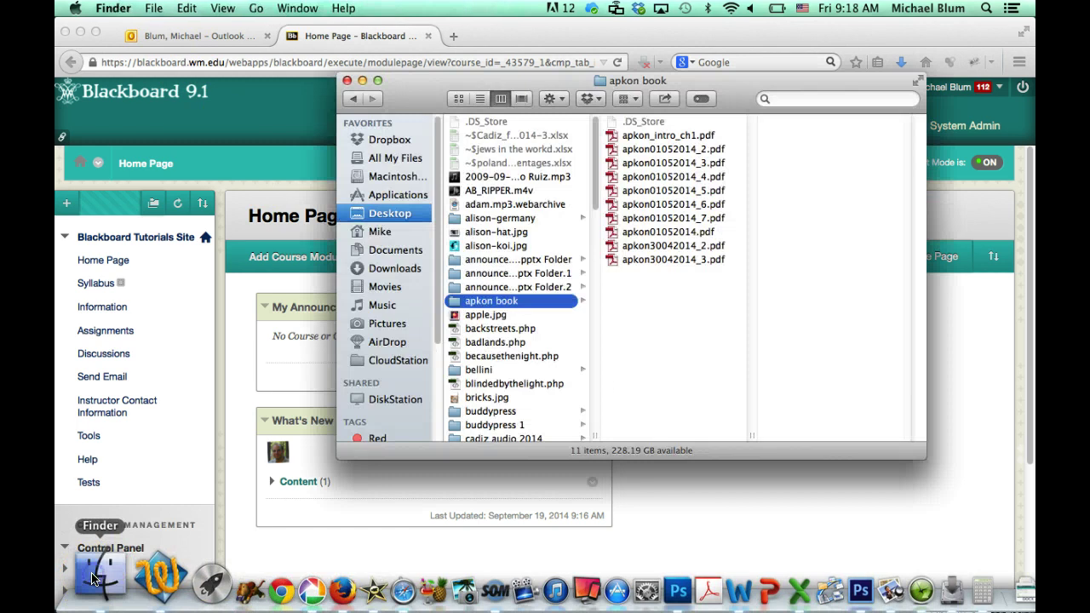
right_click(483, 306)
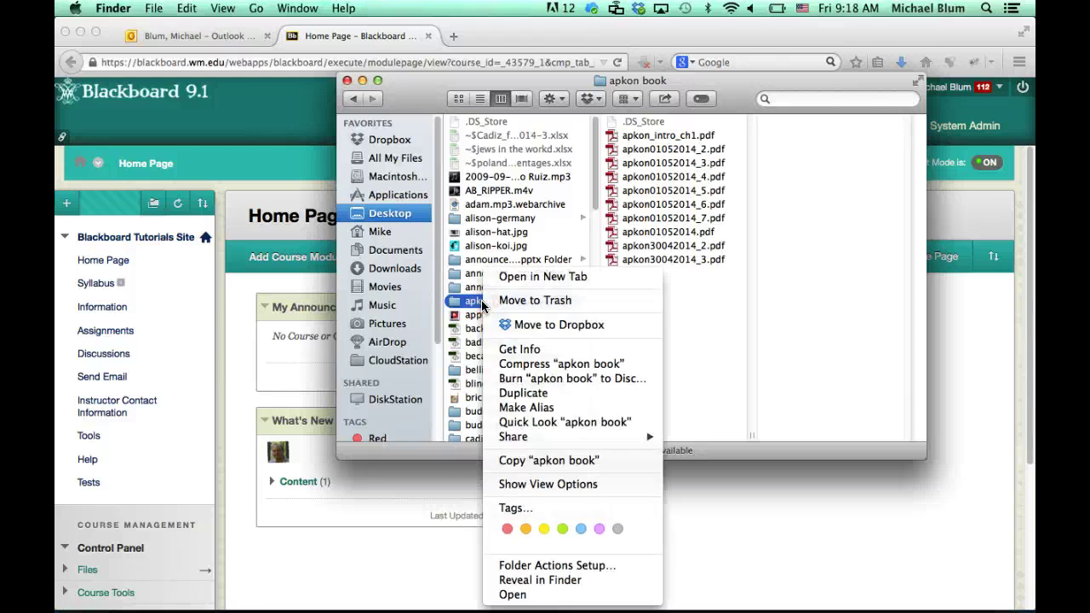
left_click(528, 368)
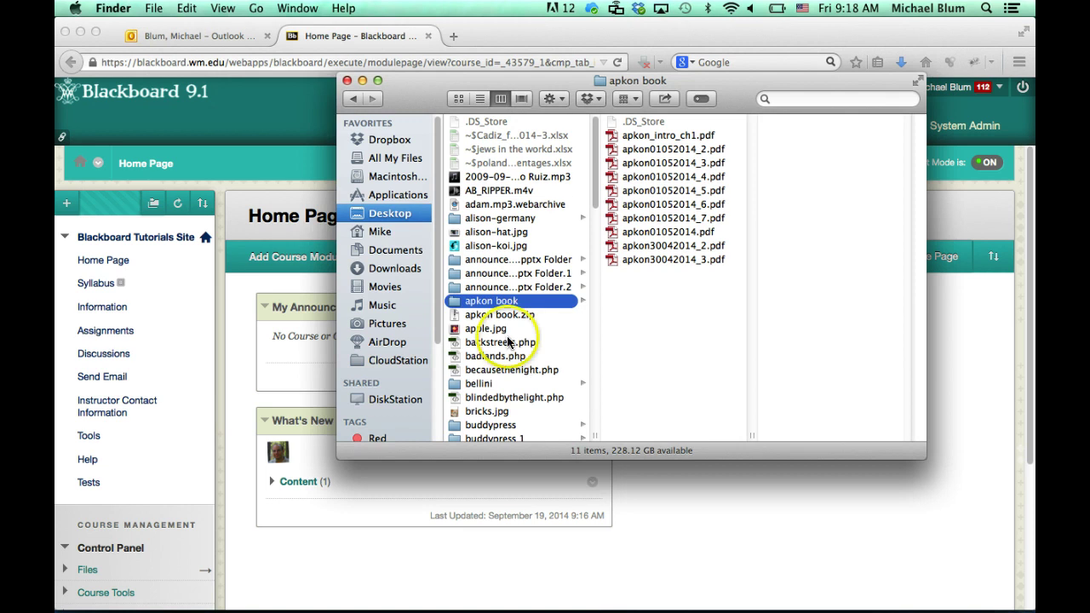
left_click(482, 315)
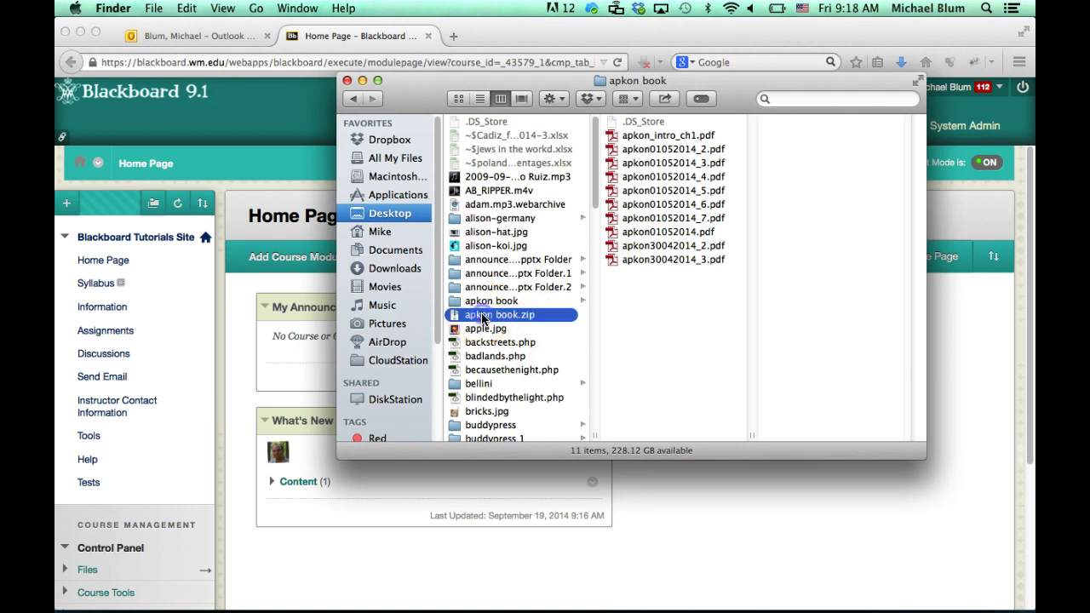
Step: Return to Blackboard in Firefox and open the BB-TUTOR-PRM course files area of the tutorials site
left_click(680, 500)
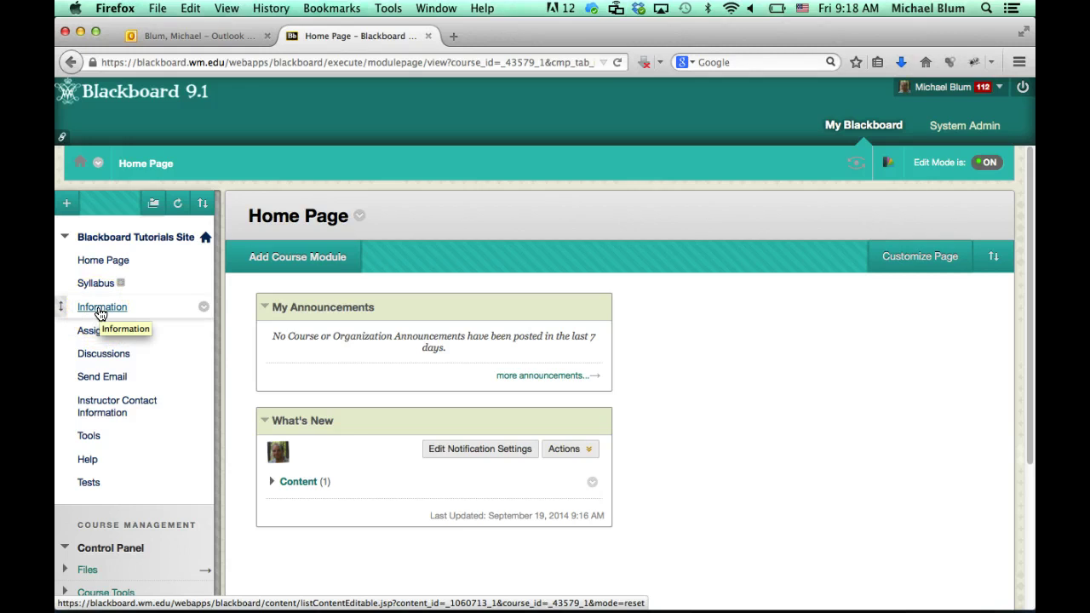
scroll(482, 588, "down", 3)
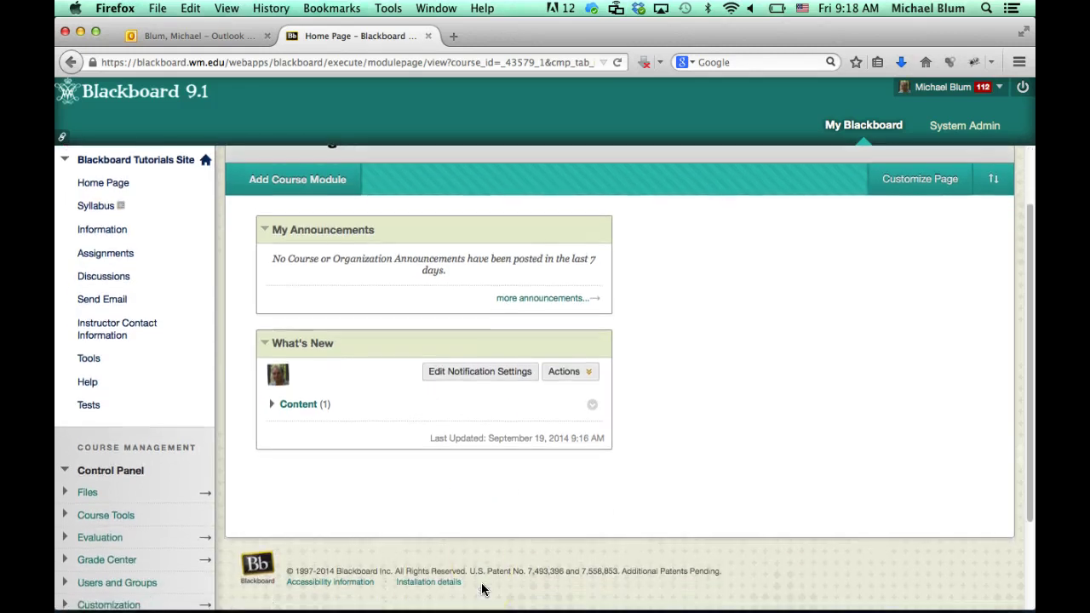
scroll(480, 588, "down", 2)
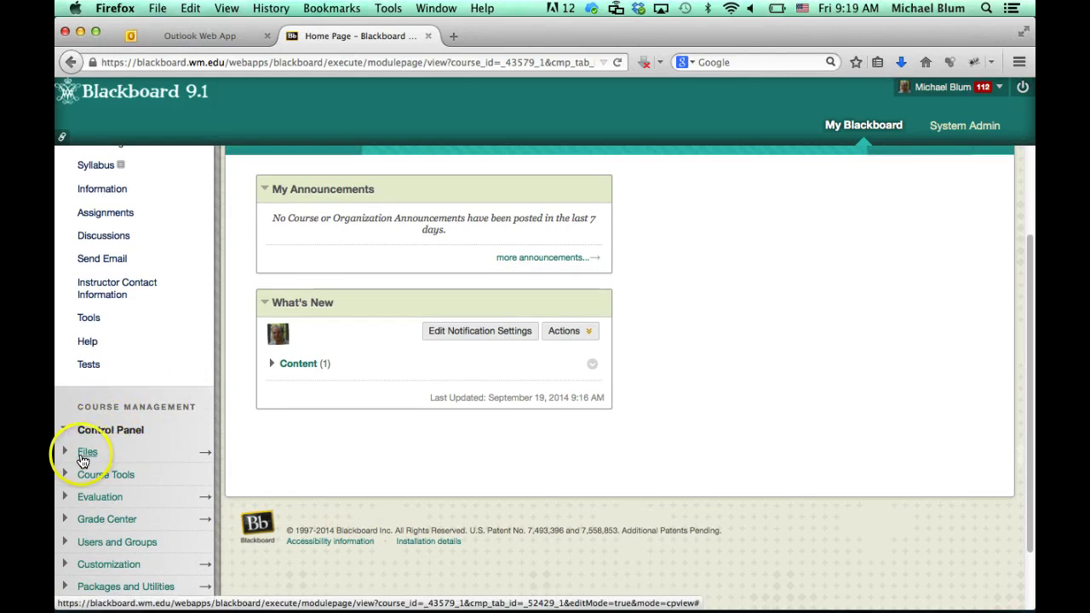
left_click(85, 458)
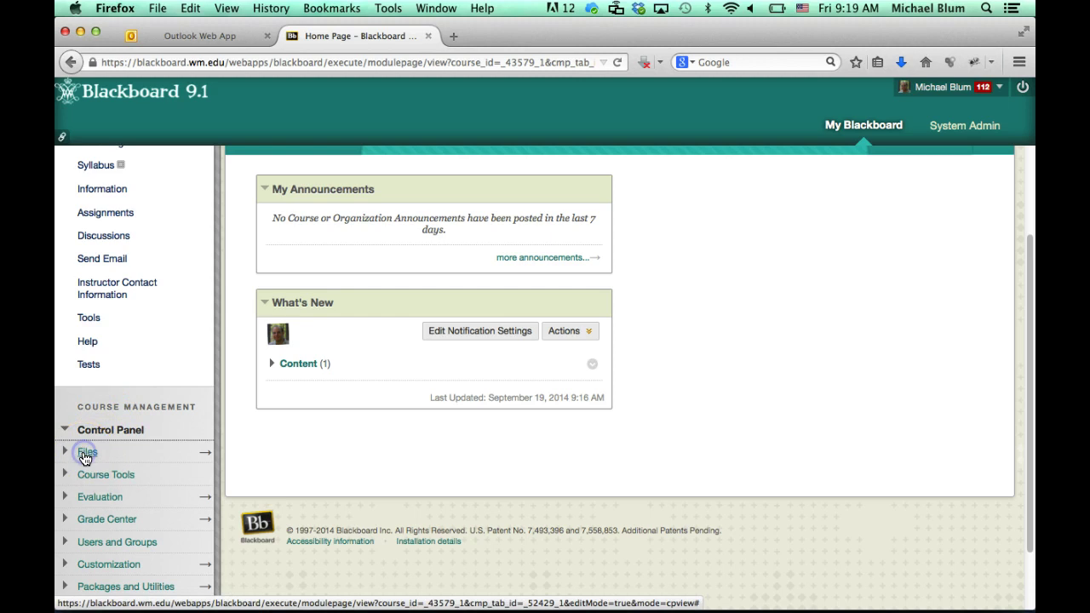
left_click(98, 477)
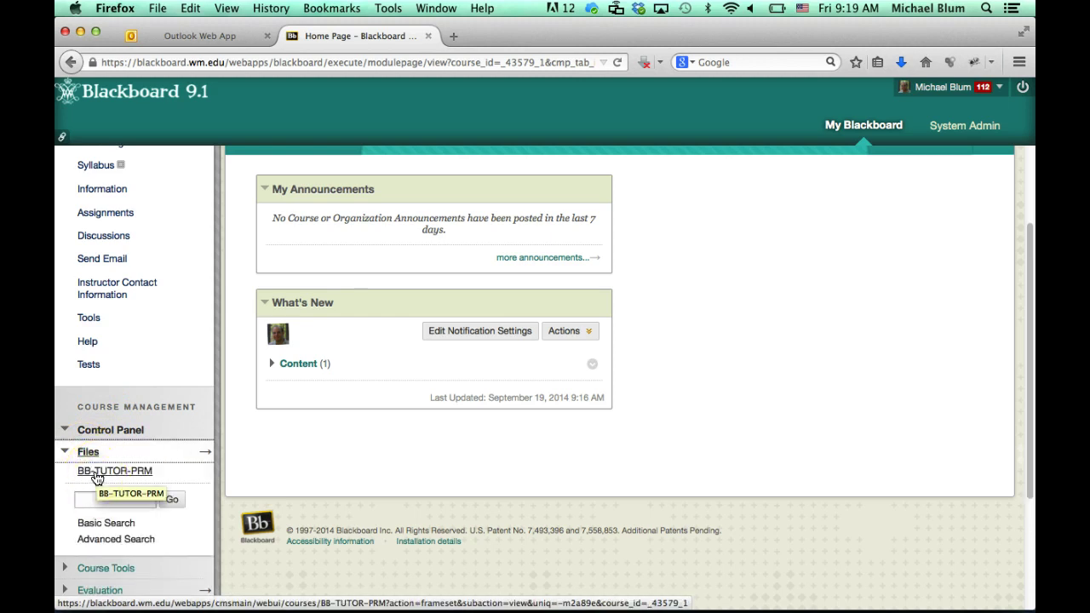
left_click(96, 478)
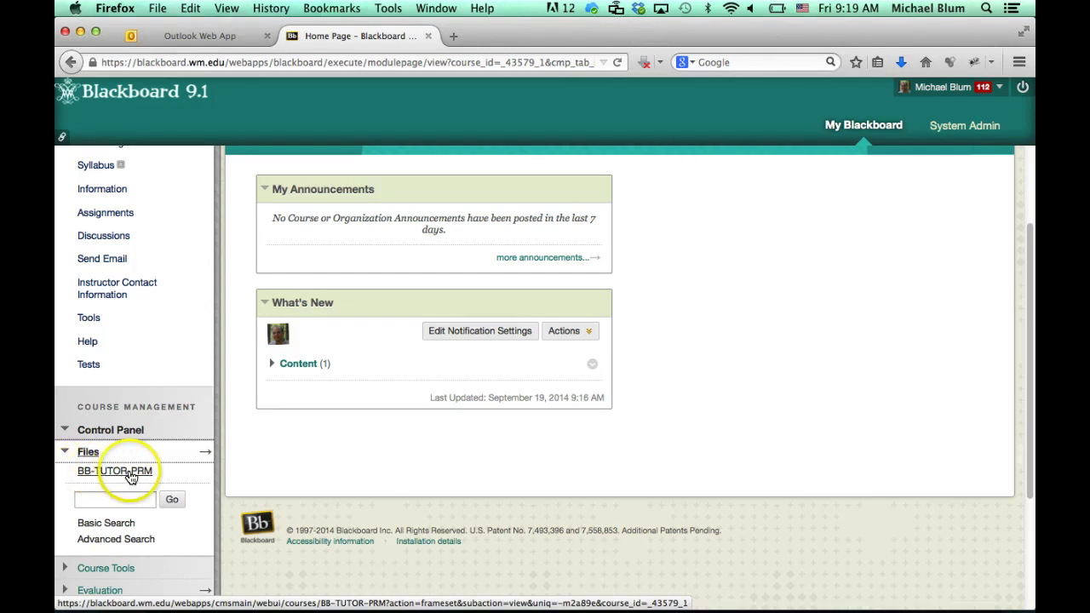
left_click(107, 477)
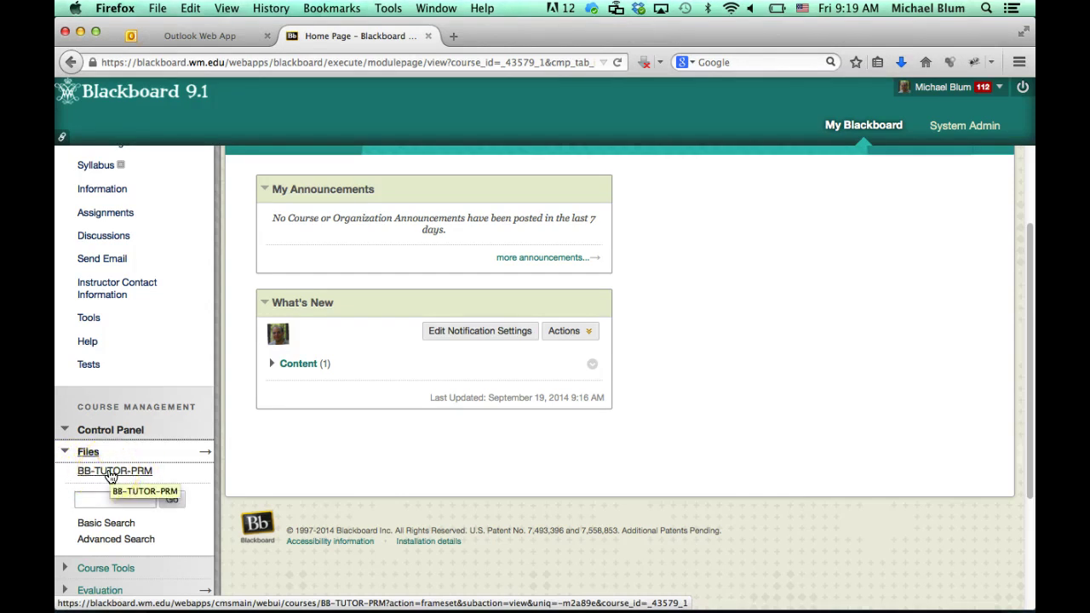
left_click(109, 477)
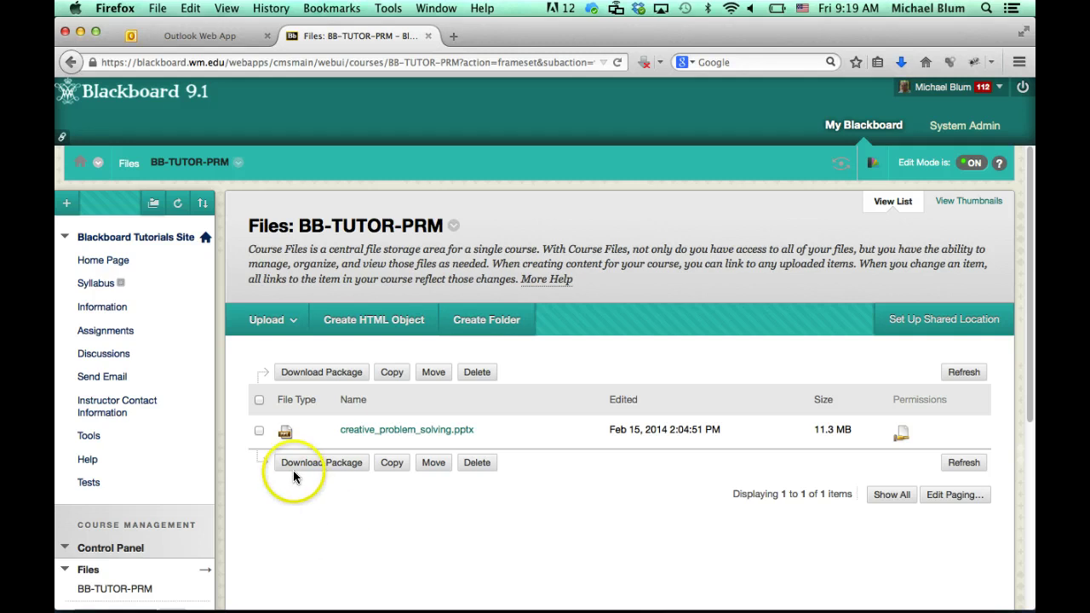
Step: Upload "apkon book.zip" from the Desktop as a zip package, keeping the default file name encoding
left_click(254, 331)
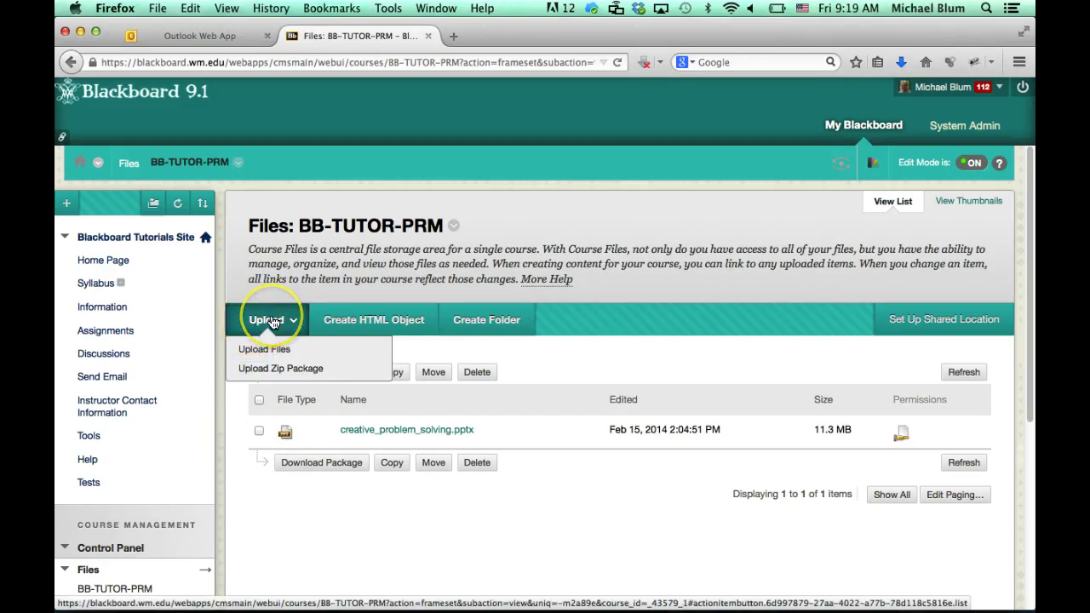
left_click(273, 368)
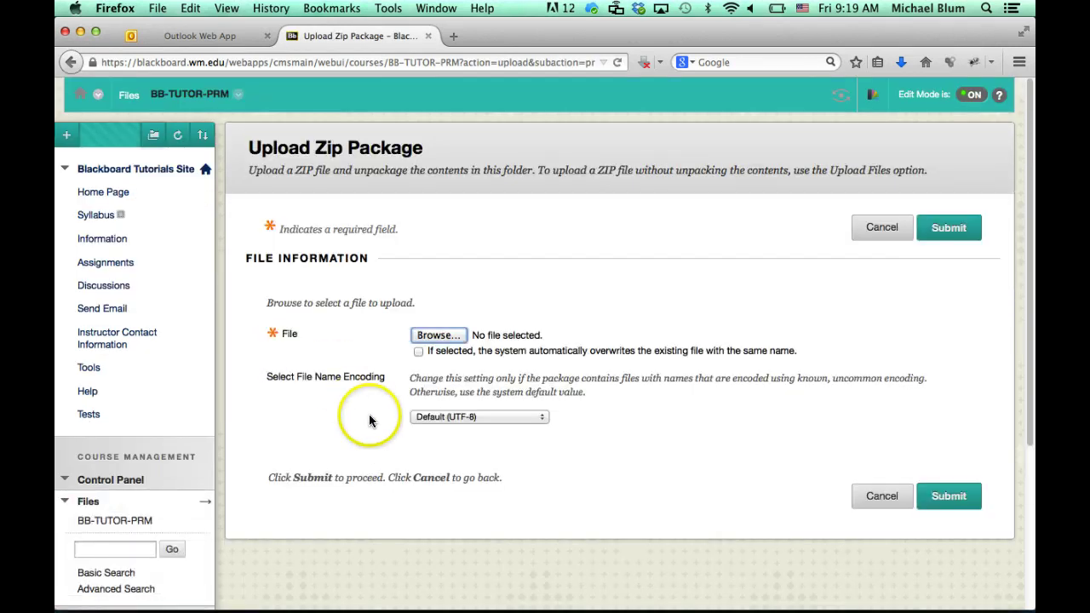
left_click(441, 336)
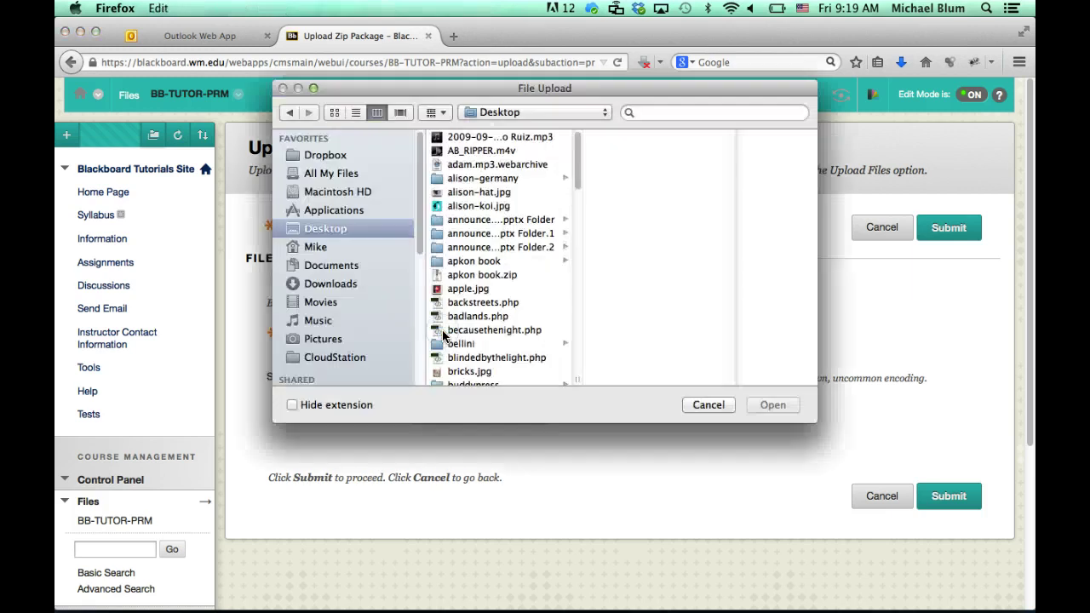
left_click(468, 276)
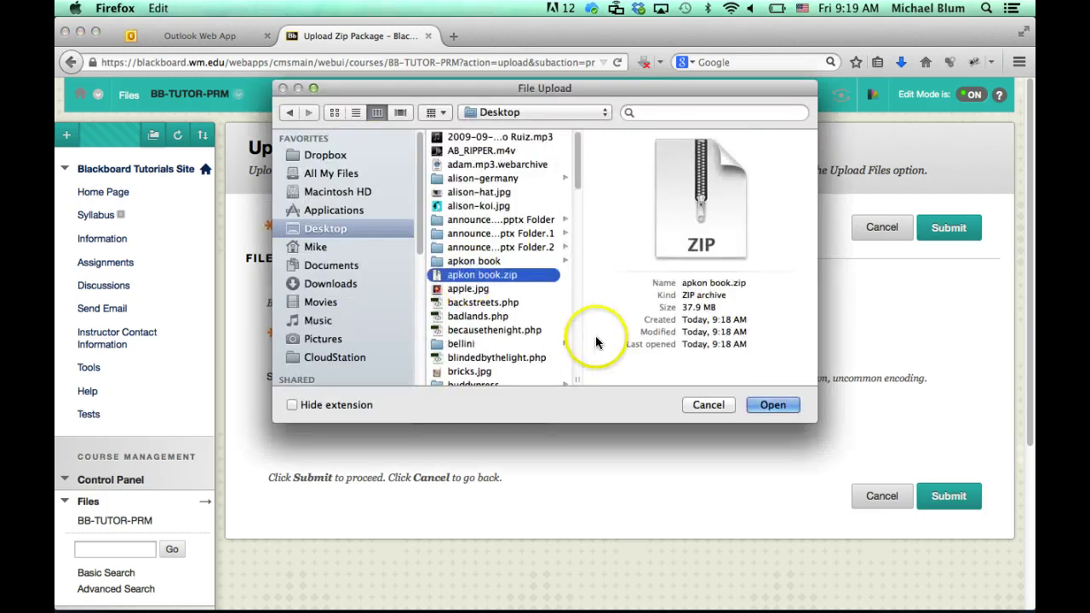
left_click(753, 402)
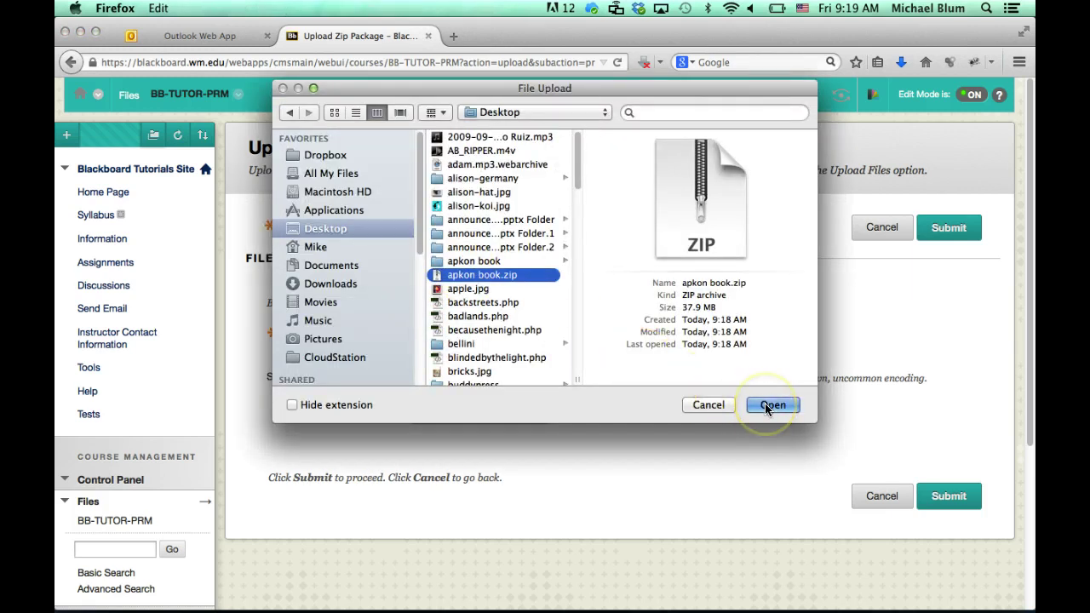
left_click(769, 404)
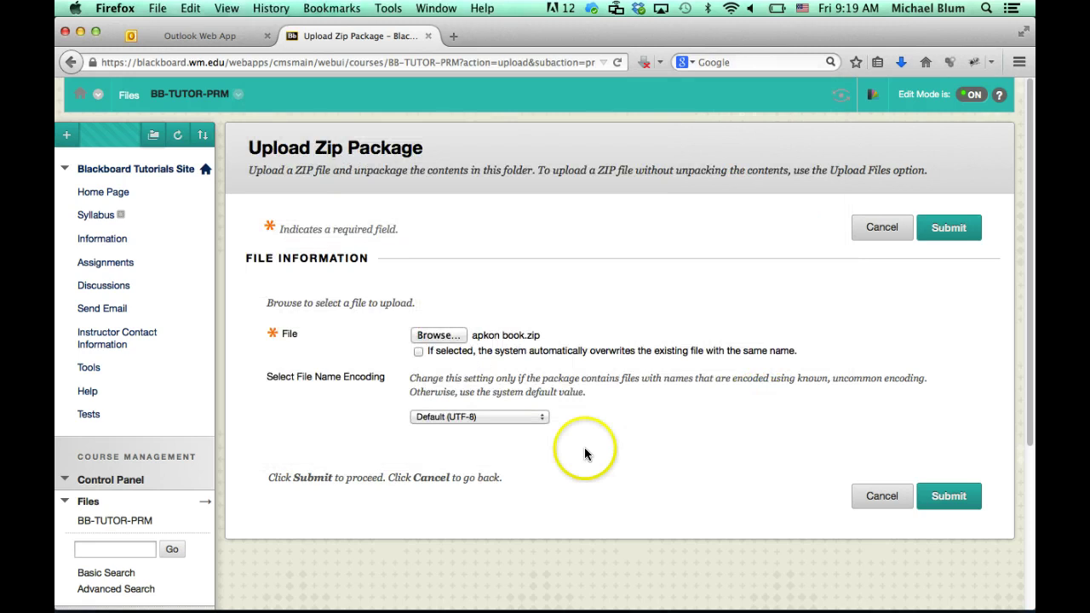
left_click(949, 227)
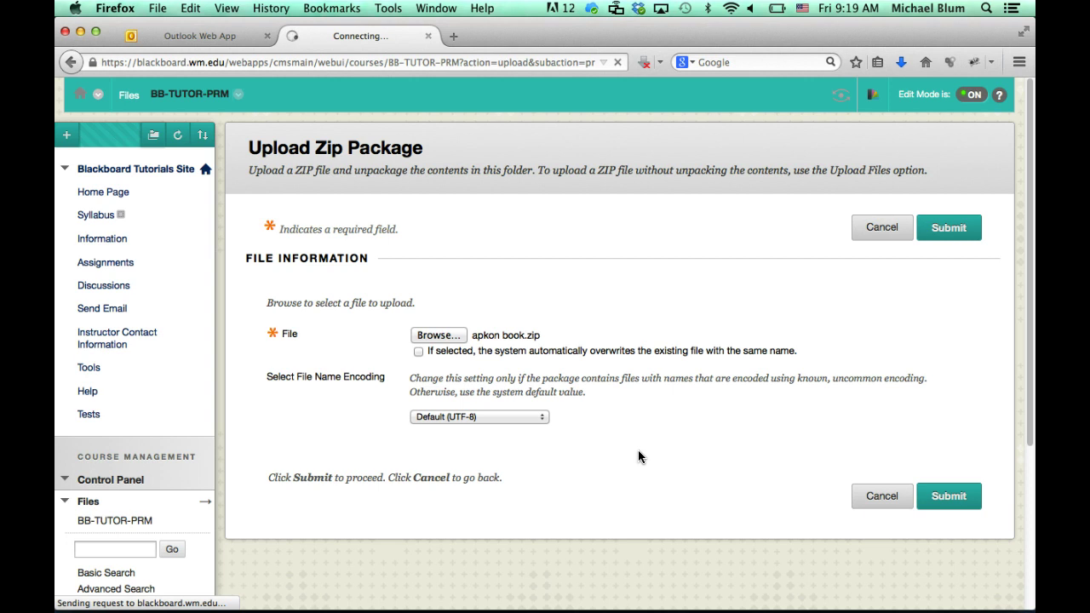
mouse_move(372, 610)
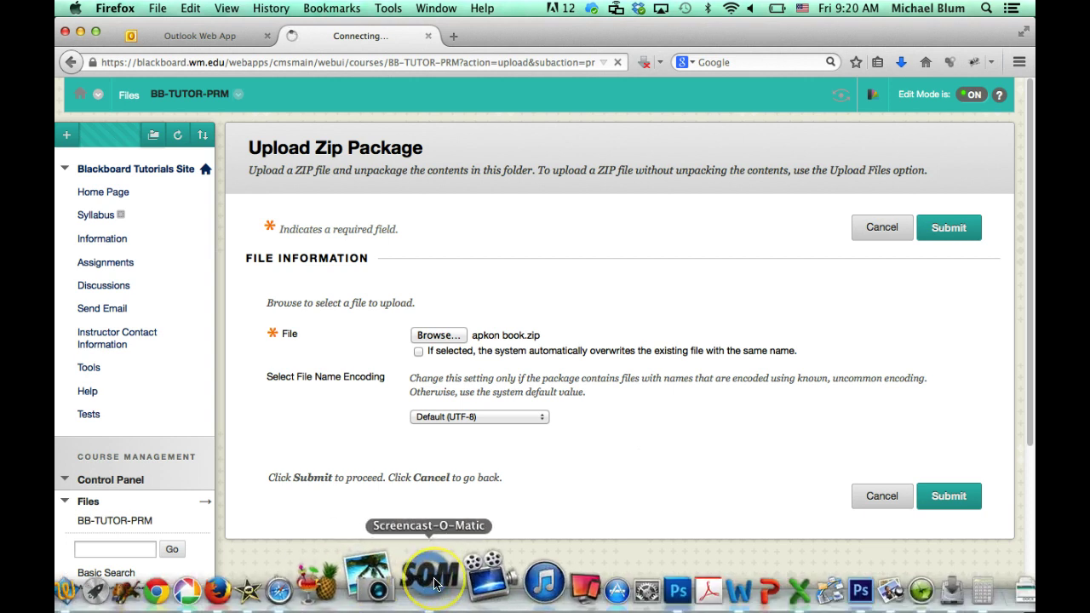
left_click(434, 585)
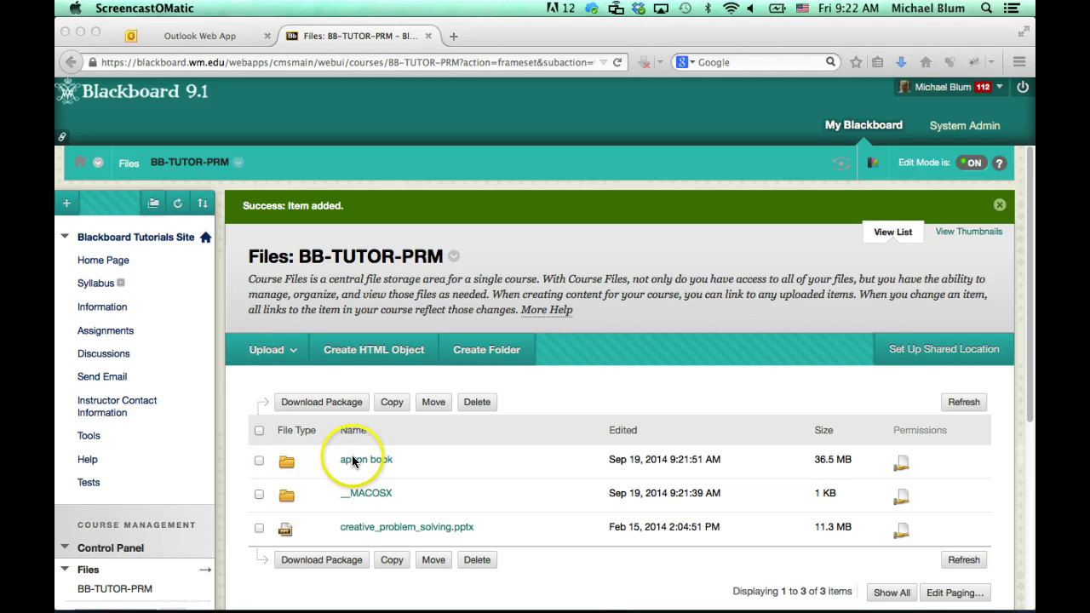
Step: Open the uploaded "apkon book" folder and look through its unpacked files
left_click(352, 461)
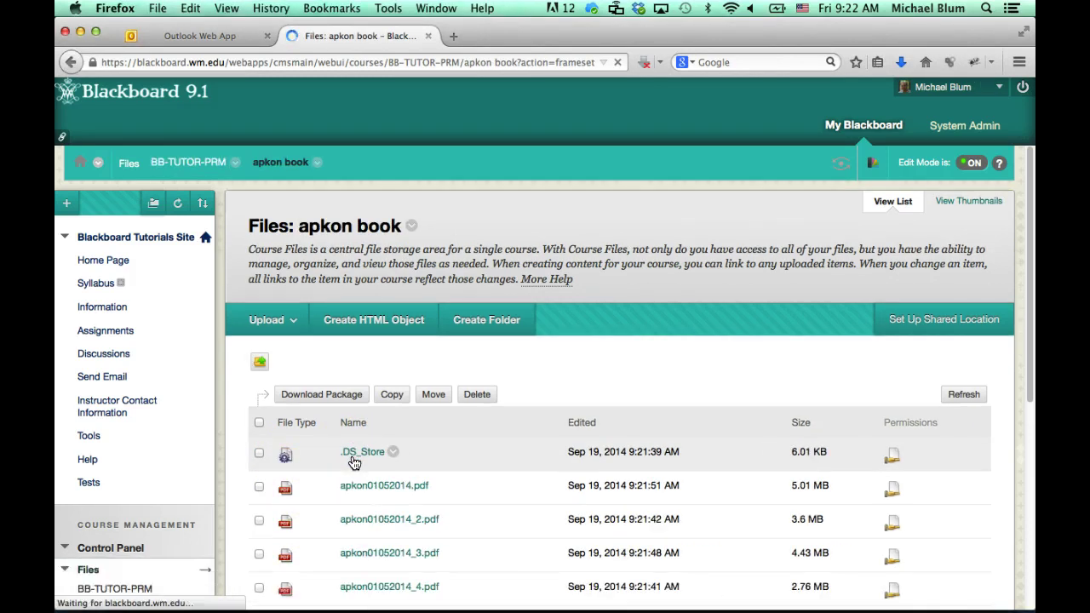
scroll(357, 520, "down", 3)
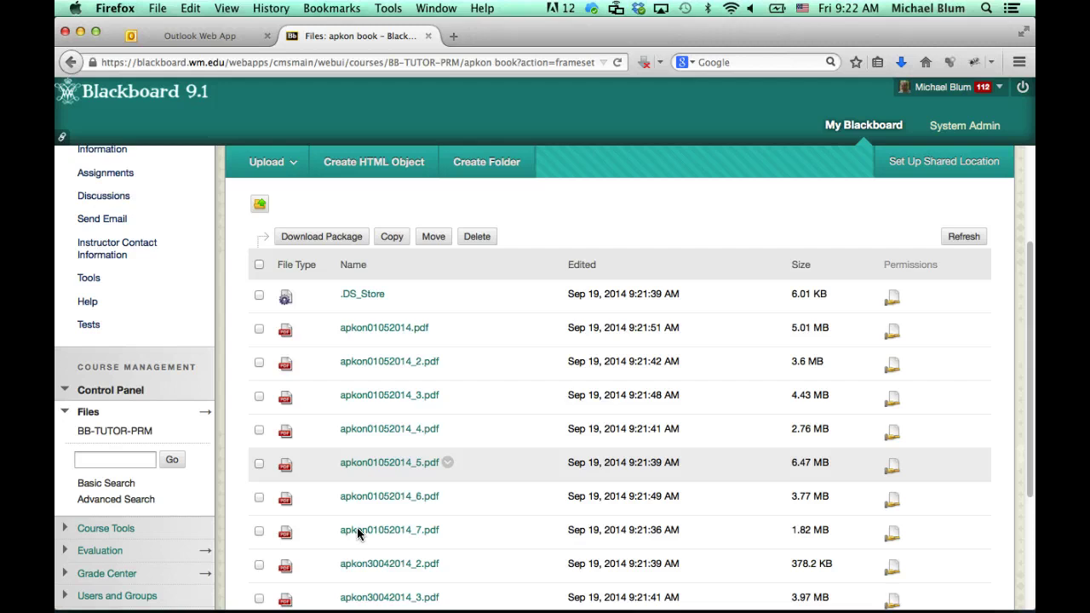
scroll(358, 534, "down", 2)
scroll(357, 534, "up", 5)
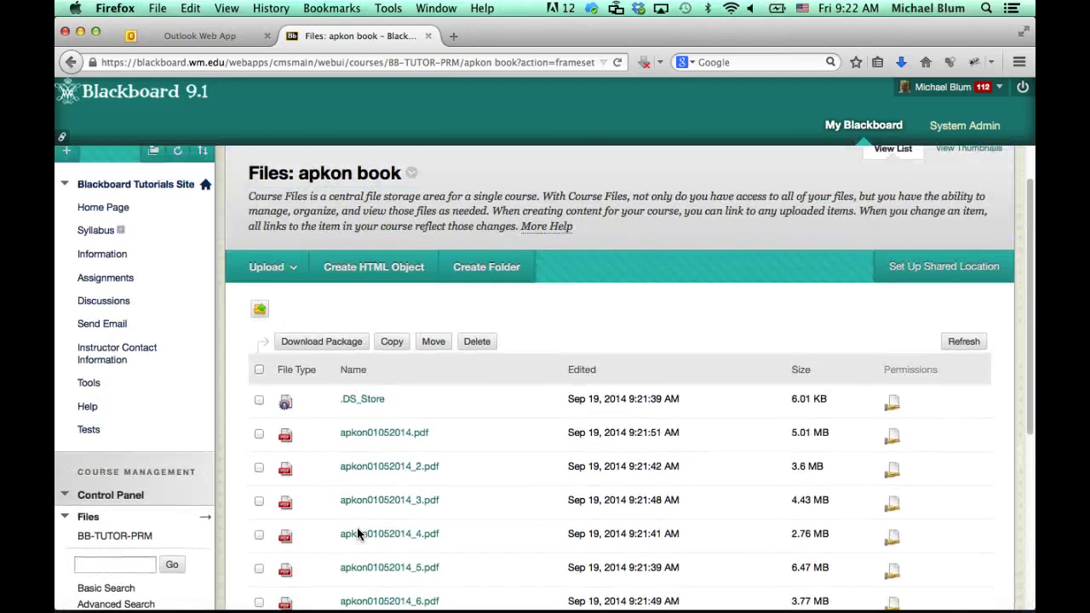
scroll(358, 534, "up", 1)
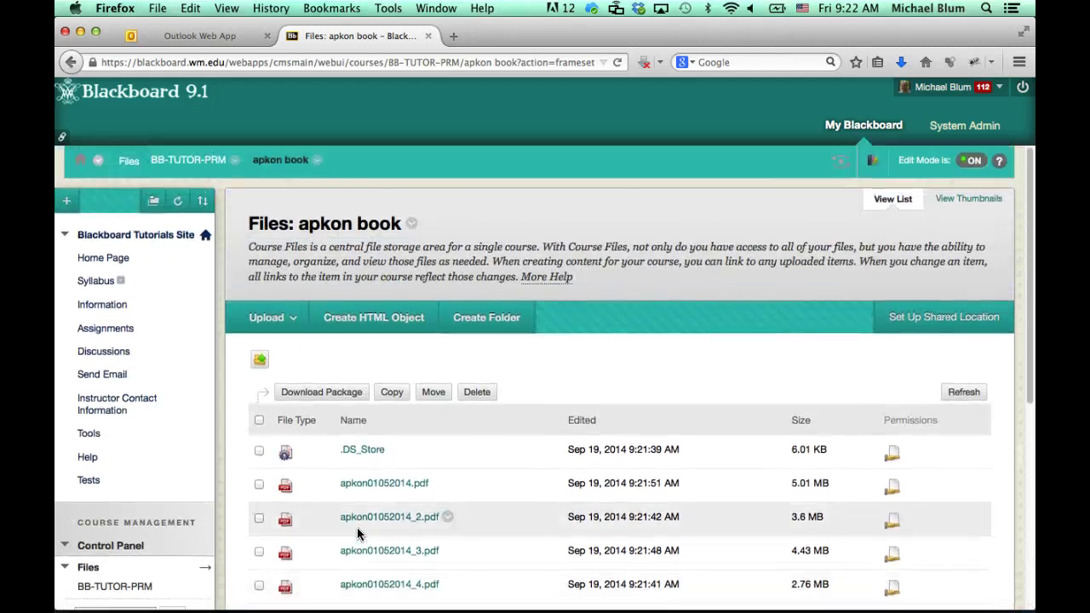
Step: Start a new content item in the Assignments area and name it "Apkon Book"
left_click(97, 330)
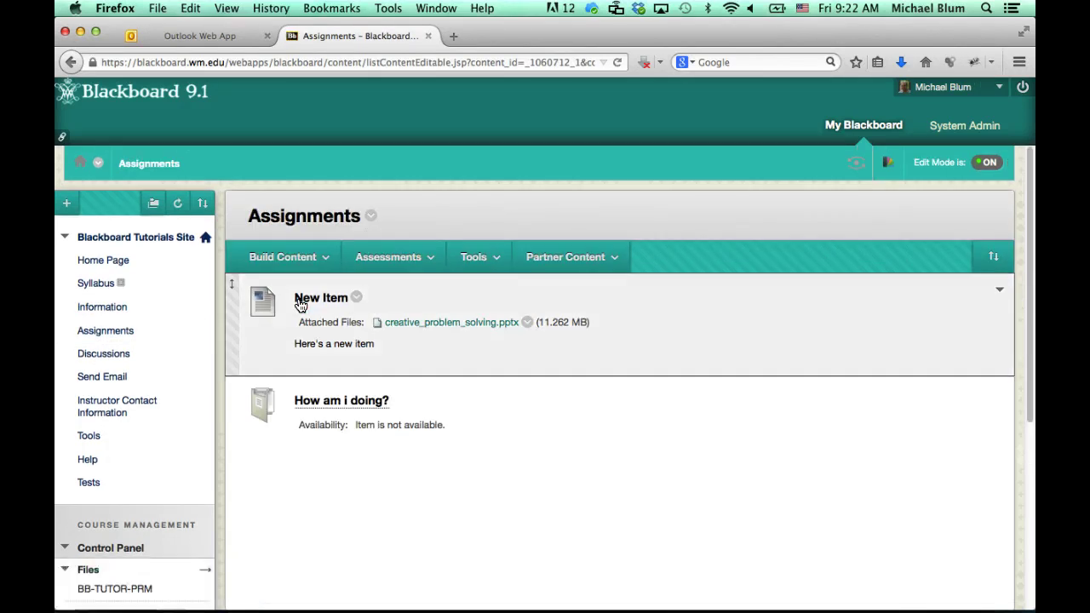
left_click(290, 260)
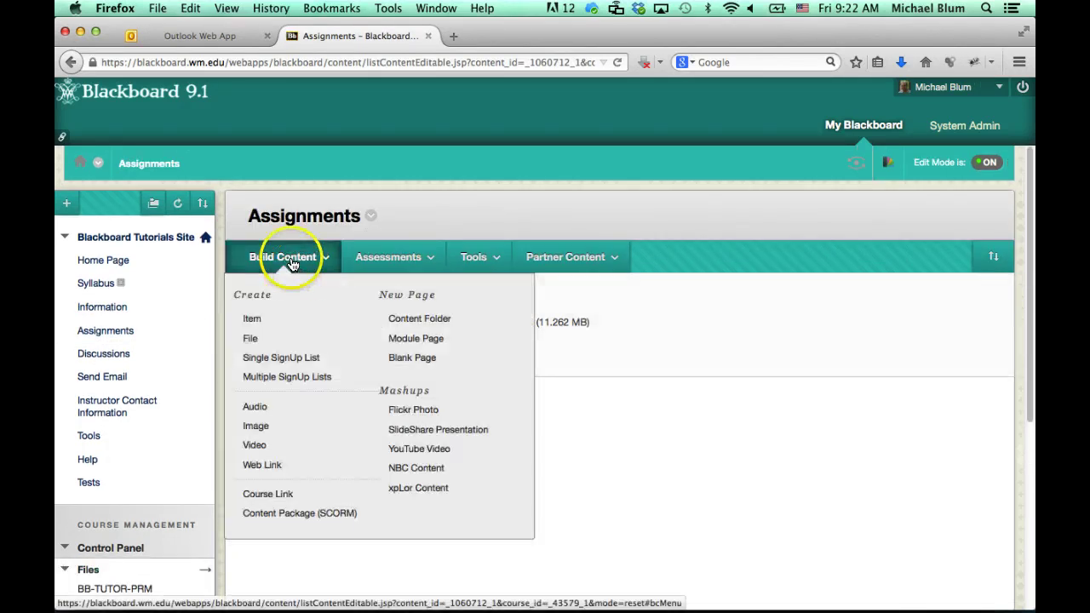
left_click(251, 321)
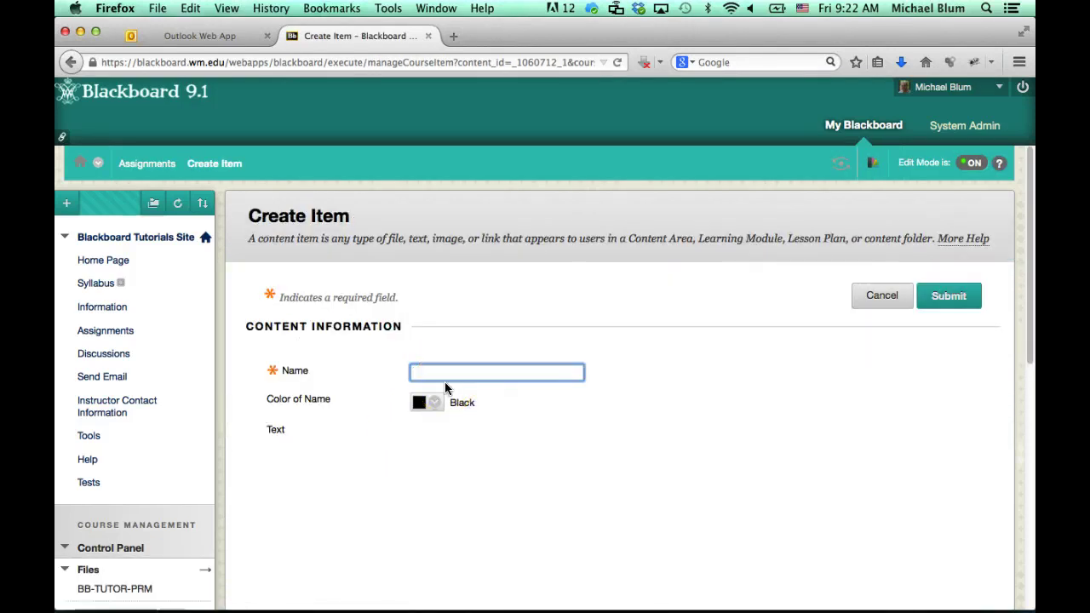
type("Apkon Book")
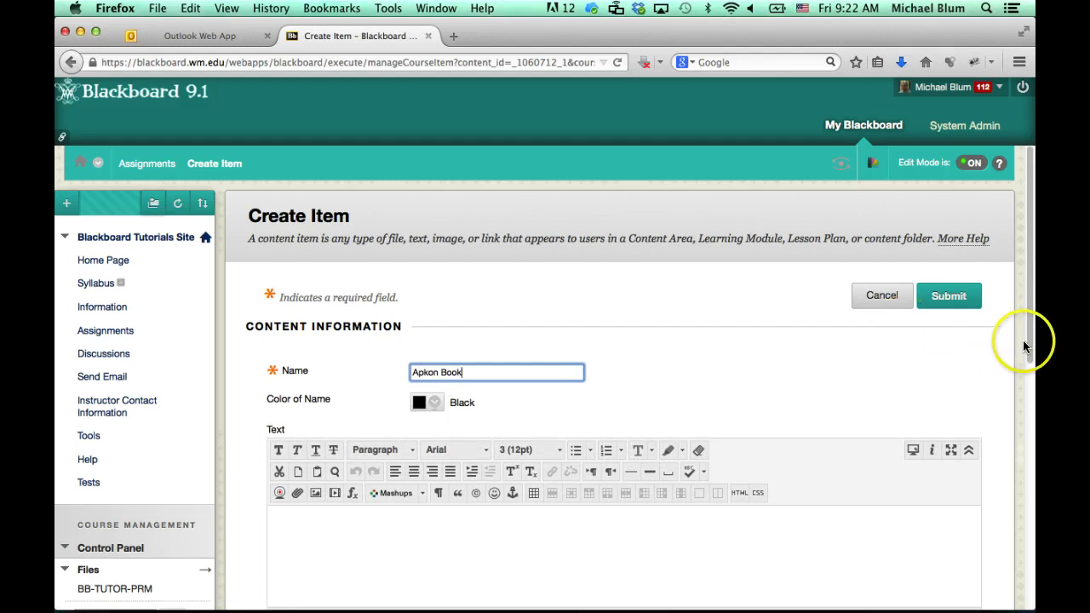
Step: Attach the "apkon book" folder from the course files to the new item
left_click_drag(1031, 344, 1034, 505)
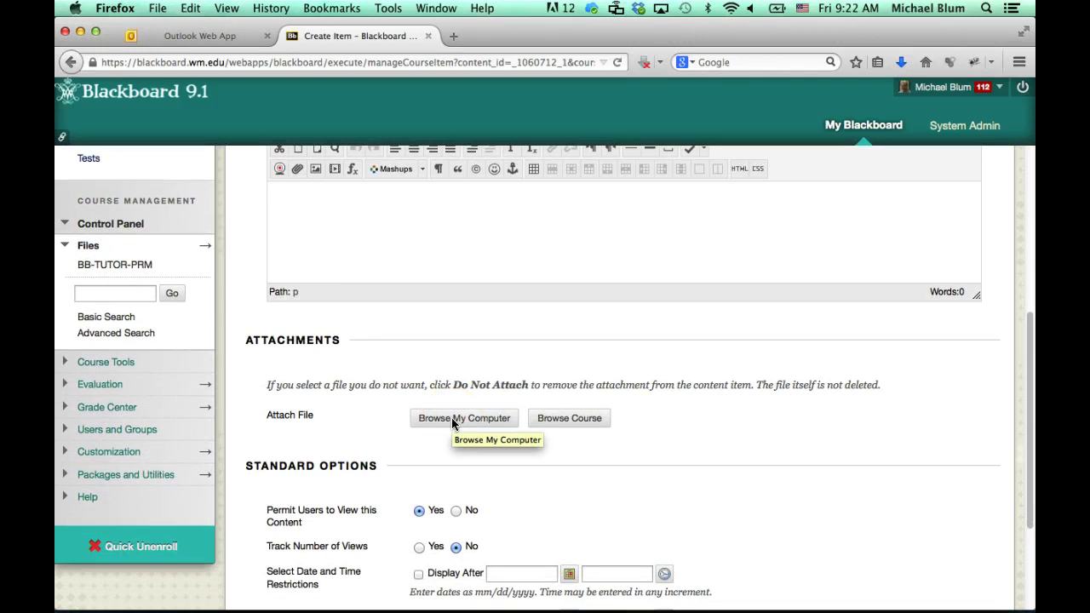
left_click(567, 420)
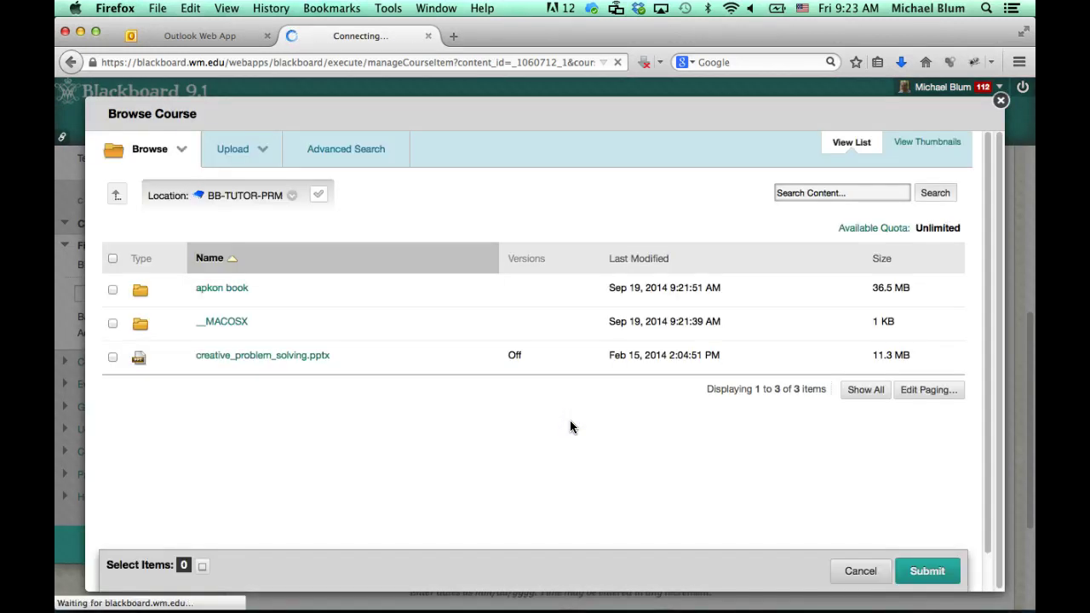
left_click(112, 291)
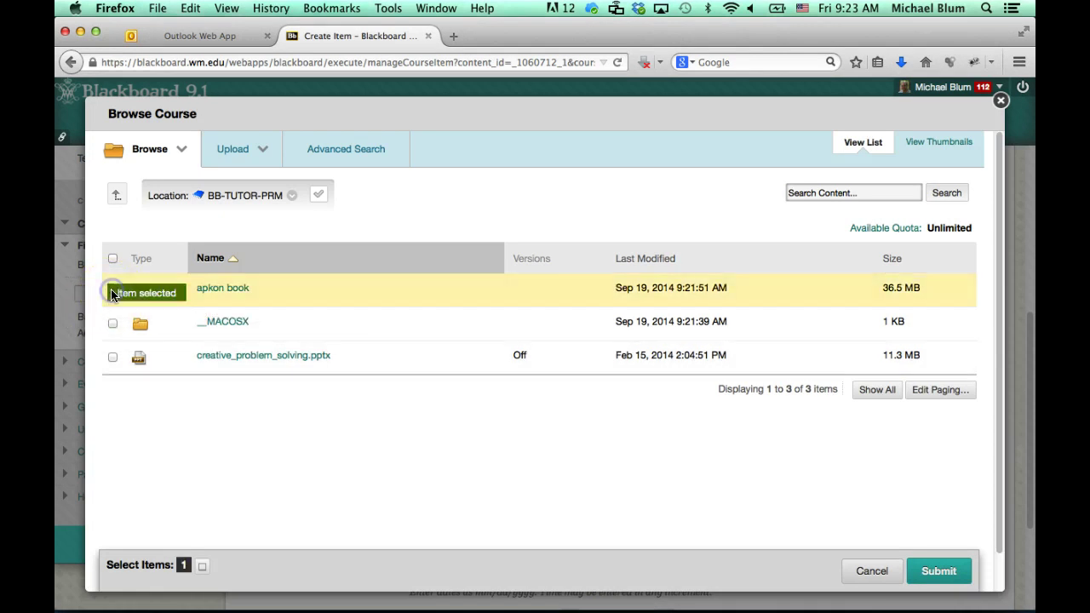
left_click(941, 572)
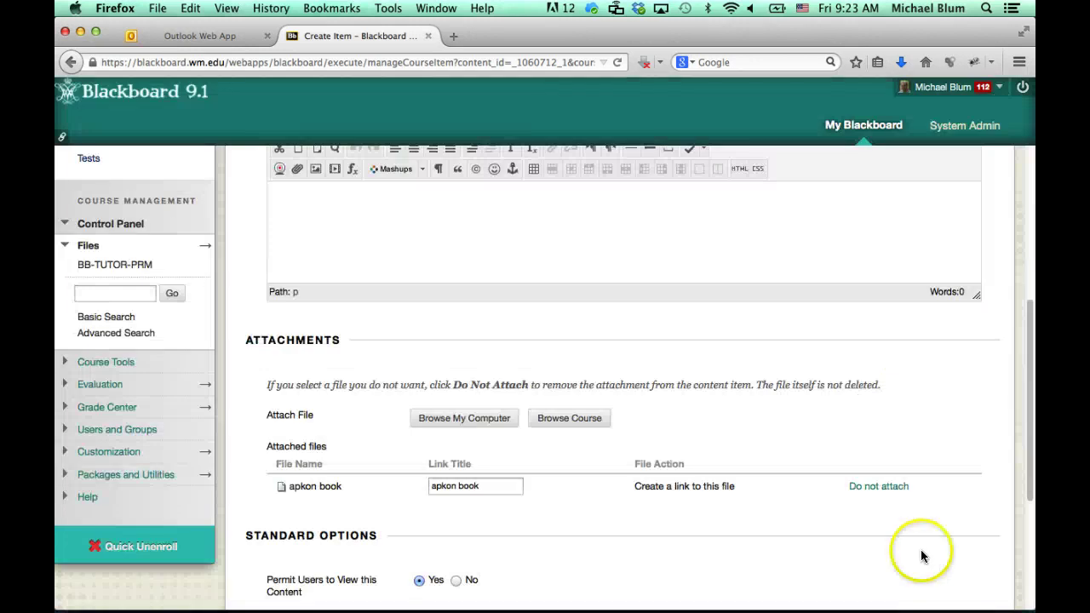
scroll(824, 528, "down", 3)
scroll(824, 528, "down", 4)
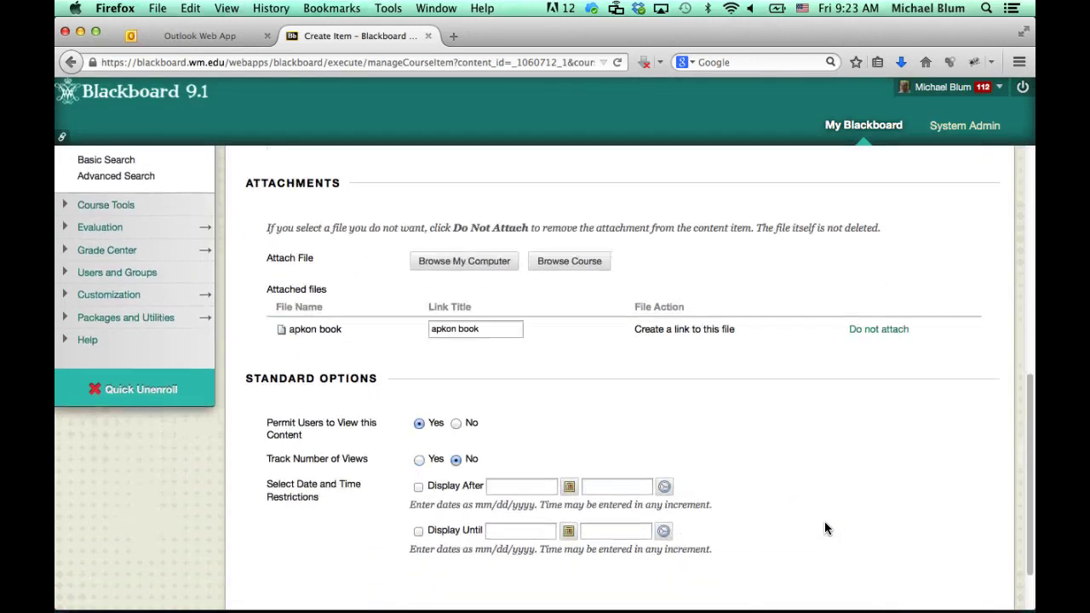
Step: Submit the "Apkon Book" item and open its attached folder link to look through the listed files
left_click(952, 567)
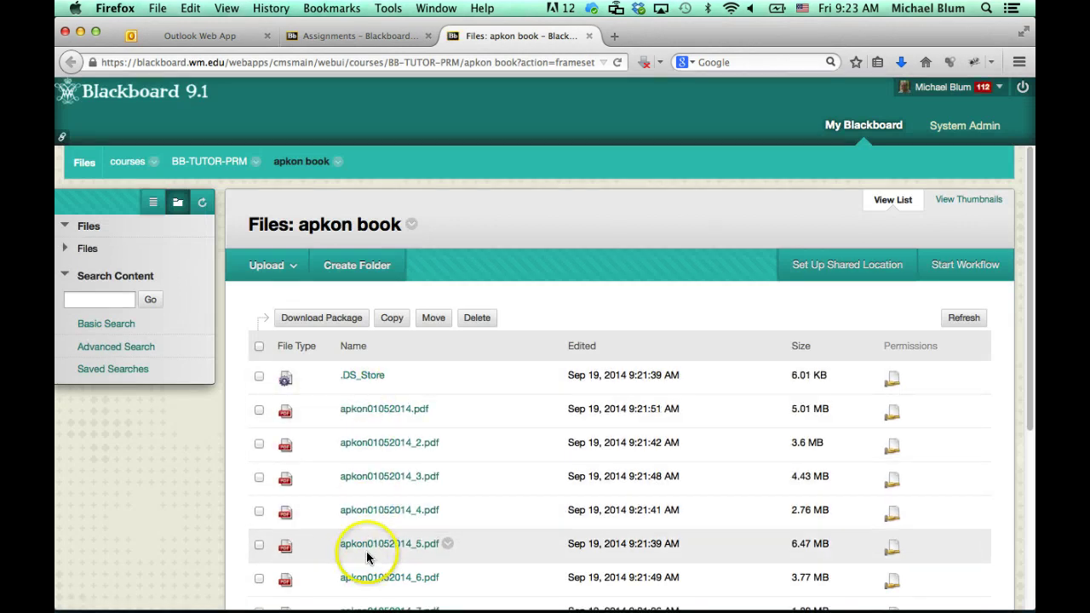
left_click(252, 446)
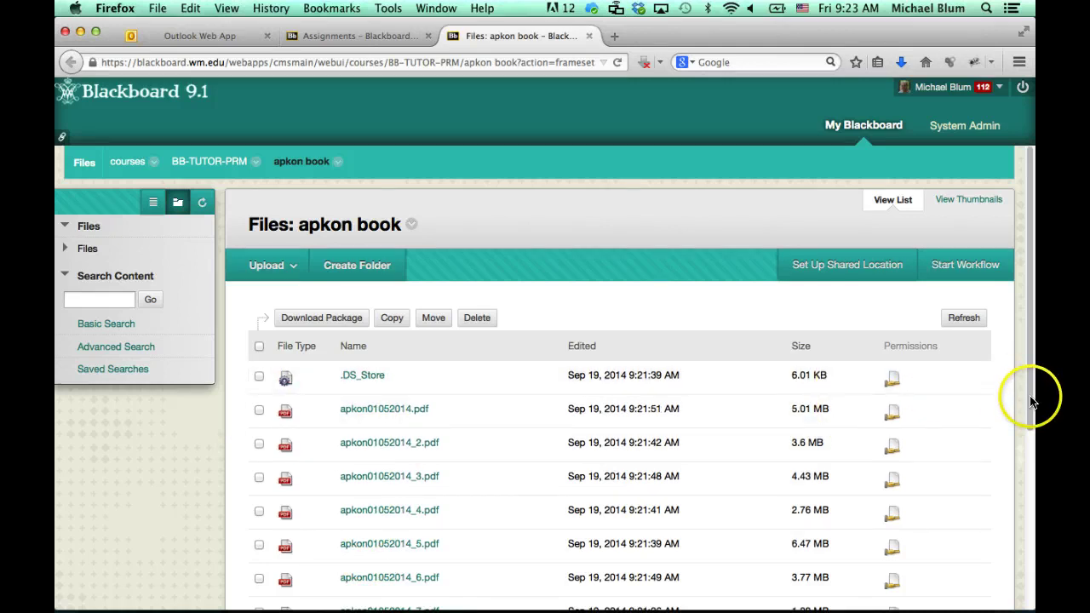
left_click_drag(1030, 400, 1030, 528)
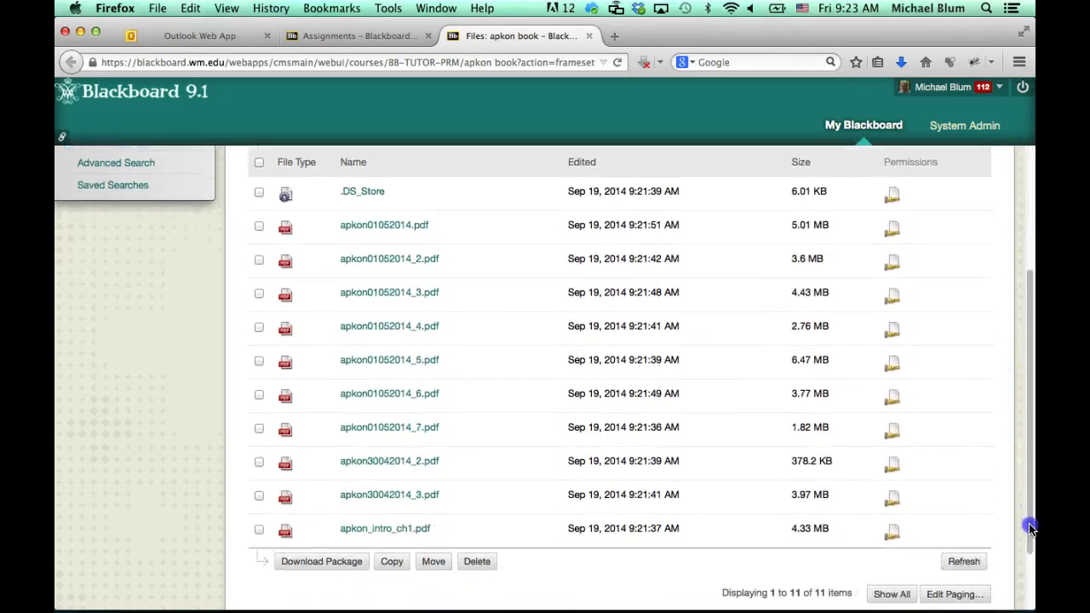
left_click_drag(1030, 528, 1029, 521)
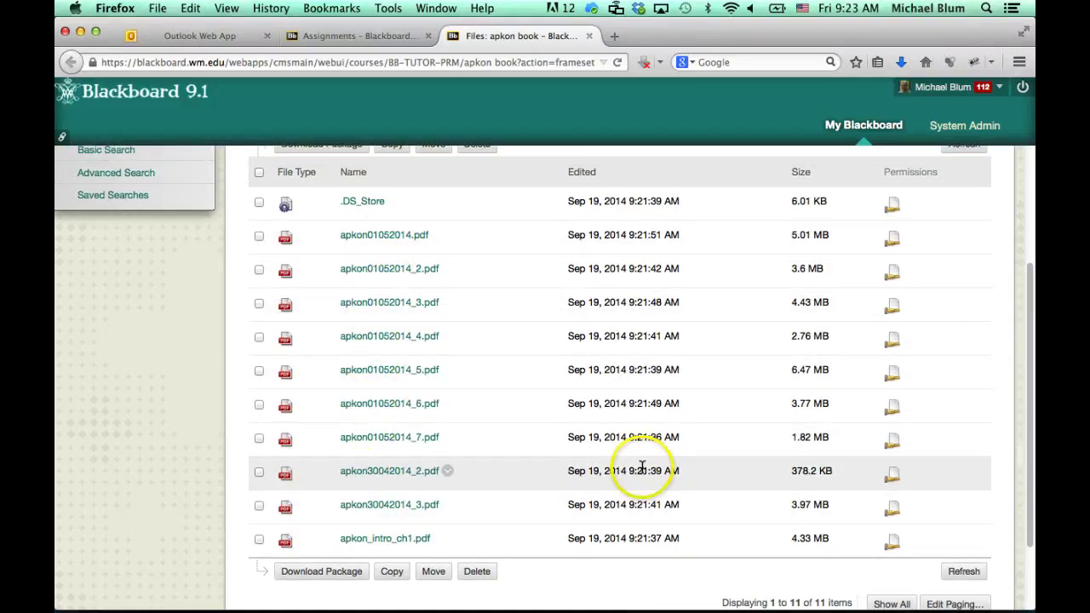
left_click_drag(1031, 477, 1029, 317)
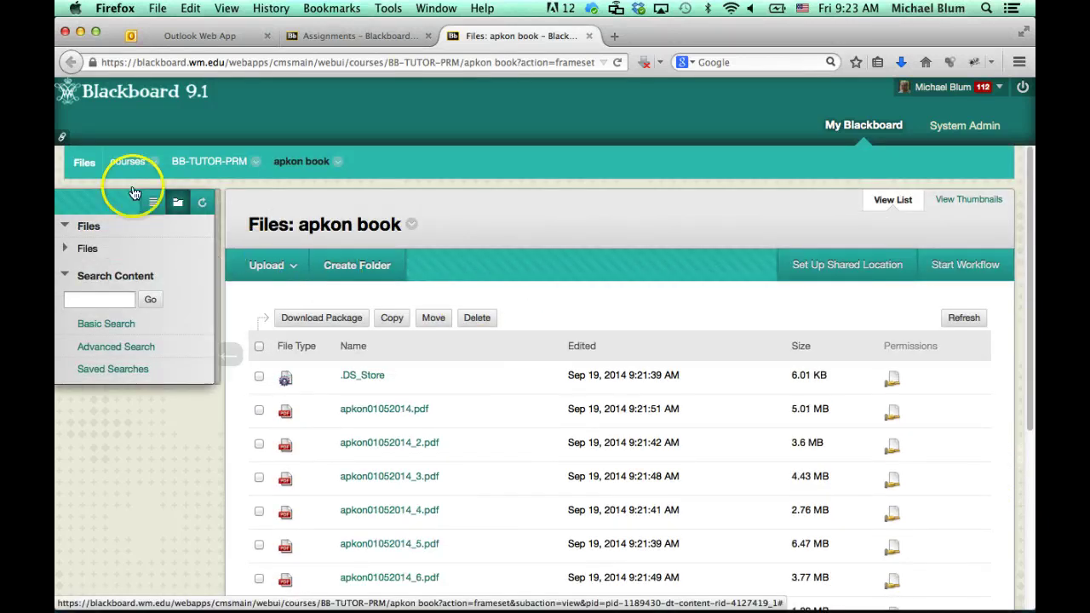
Step: Return to the Assignments area and start another content item named "Apkon Chapter 1"
left_click(344, 37)
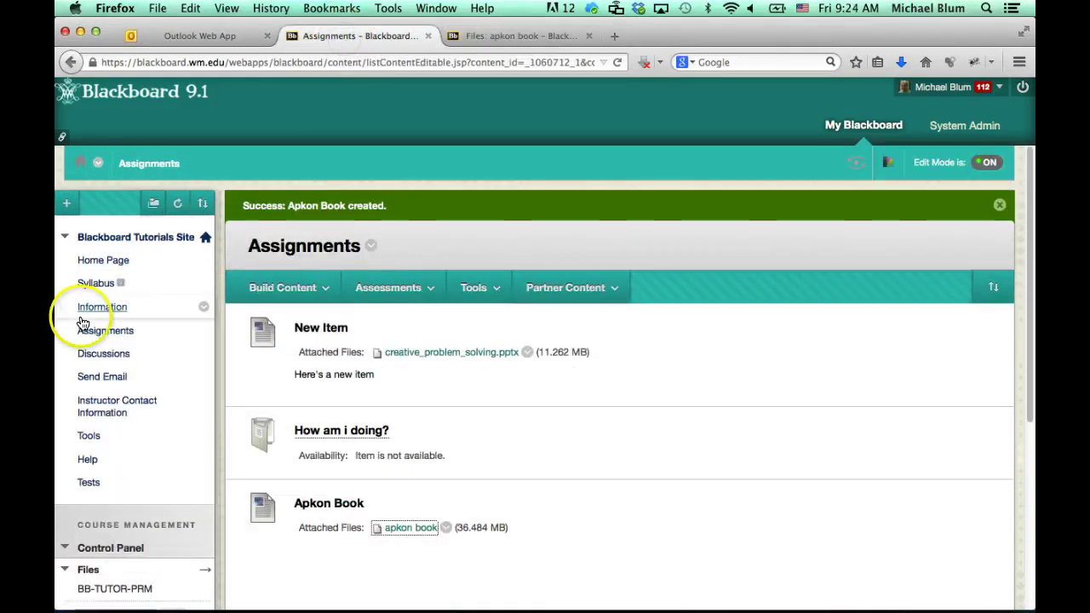
left_click(256, 288)
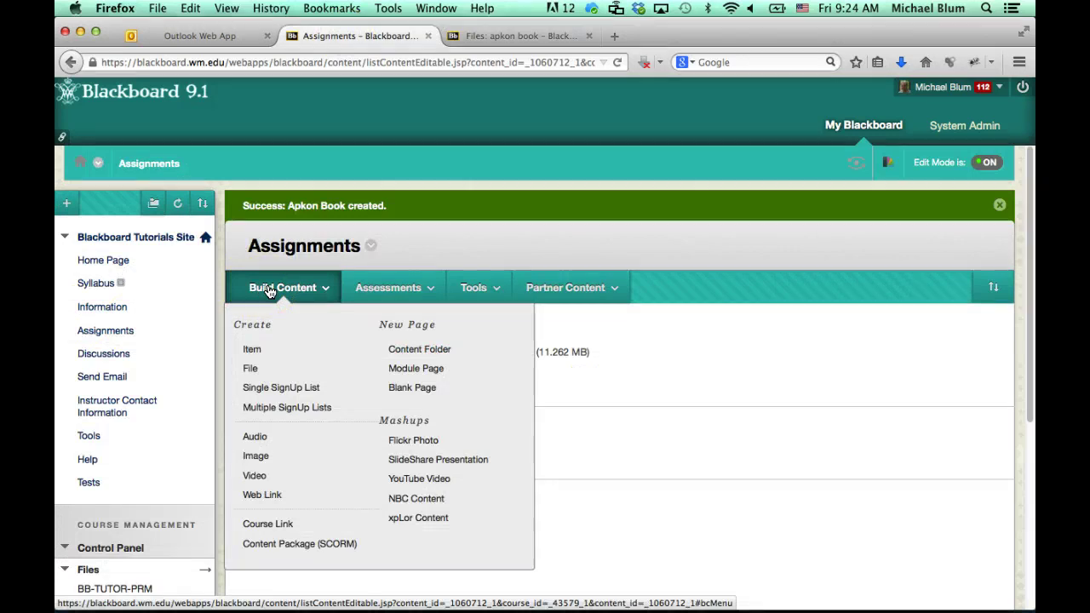
left_click(252, 349)
left_click(537, 390)
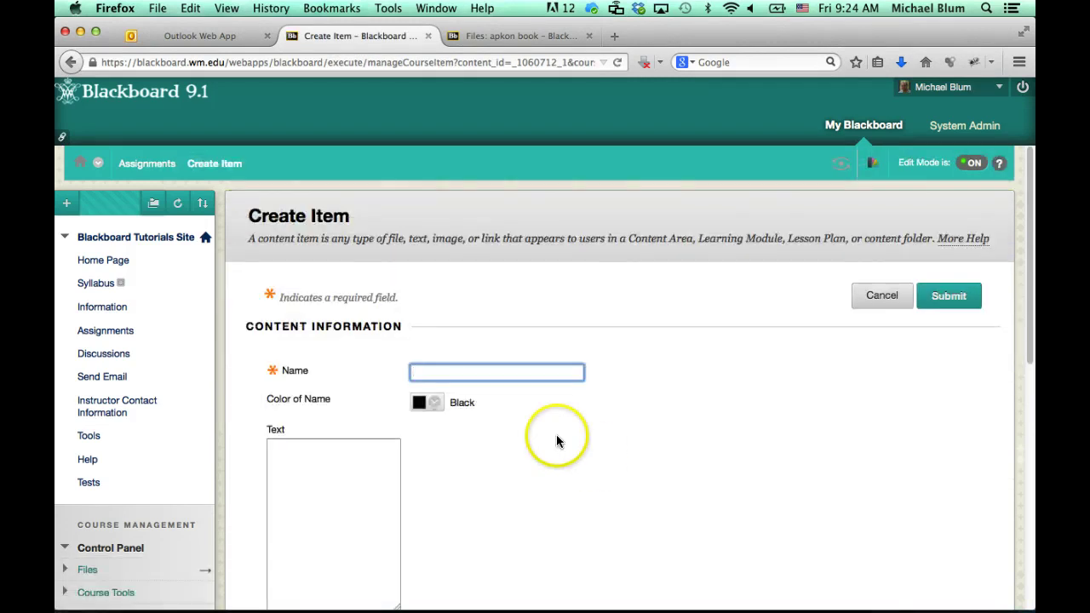
left_click(432, 375)
type("Ap")
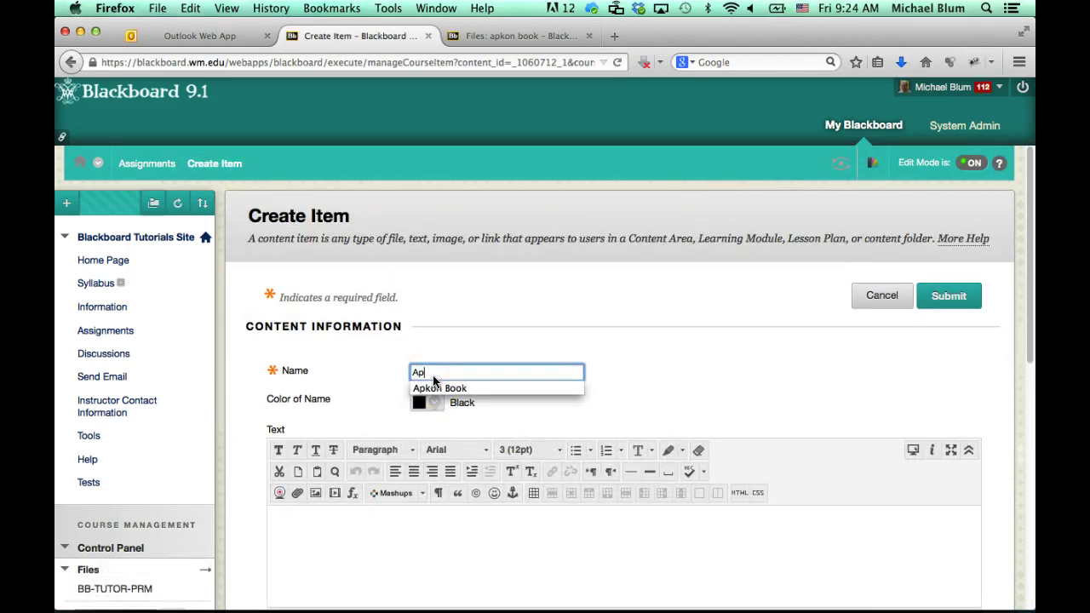
type("kon Cha")
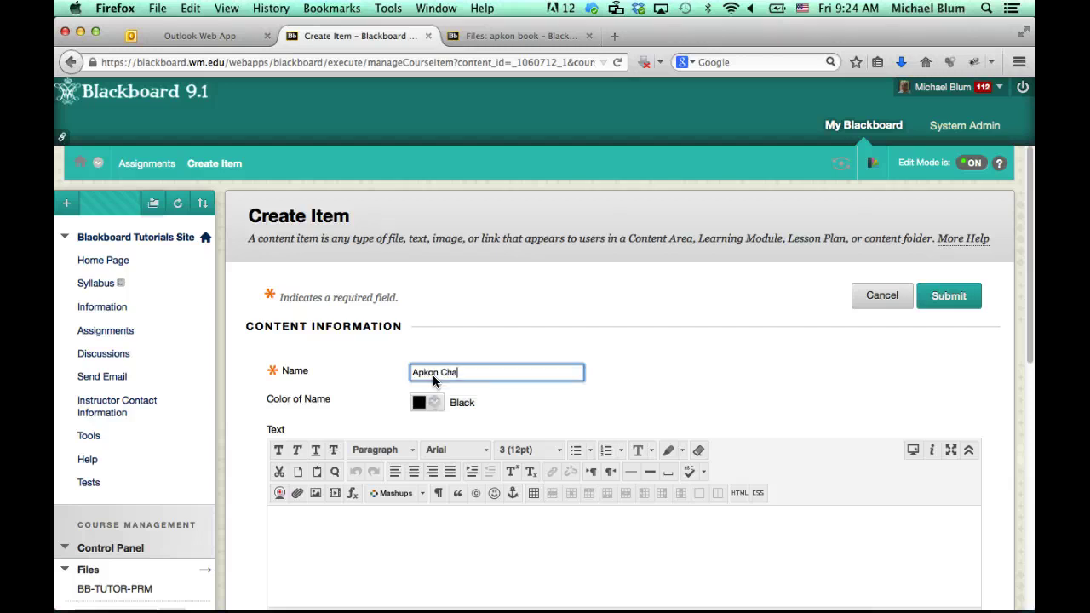
type("pter 1")
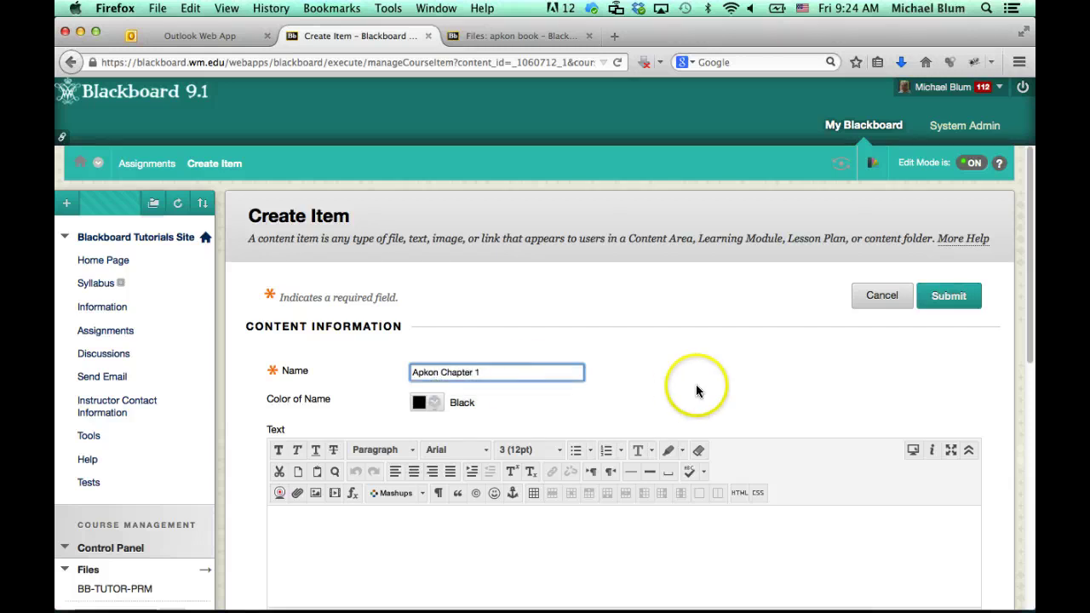
Step: Attach "apkon01052014.pdf" from the "apkon book" course folder to the new item
scroll(816, 418, "down", 10)
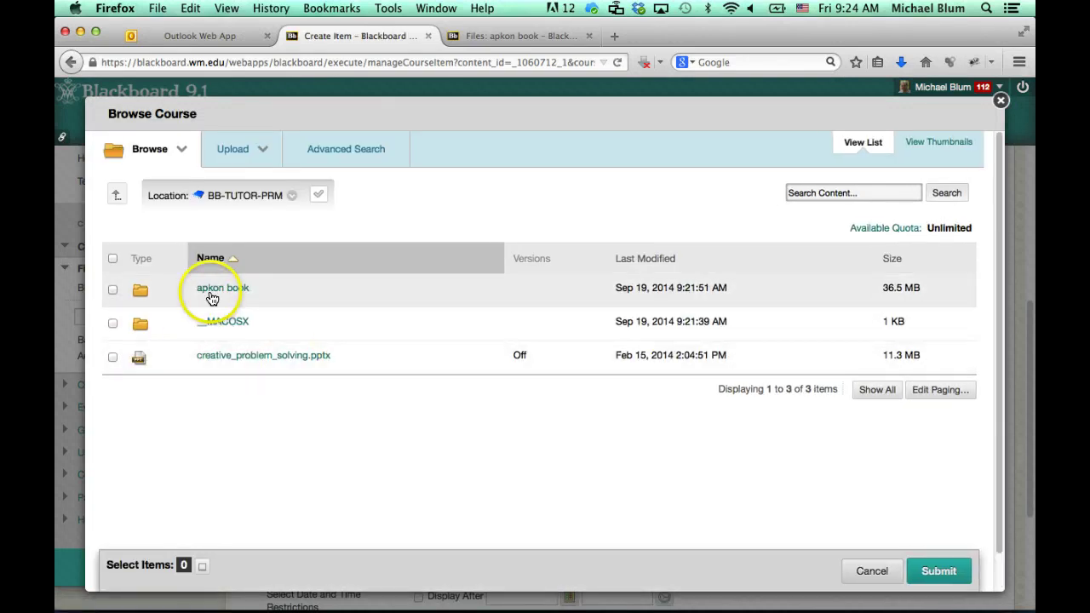
left_click(212, 296)
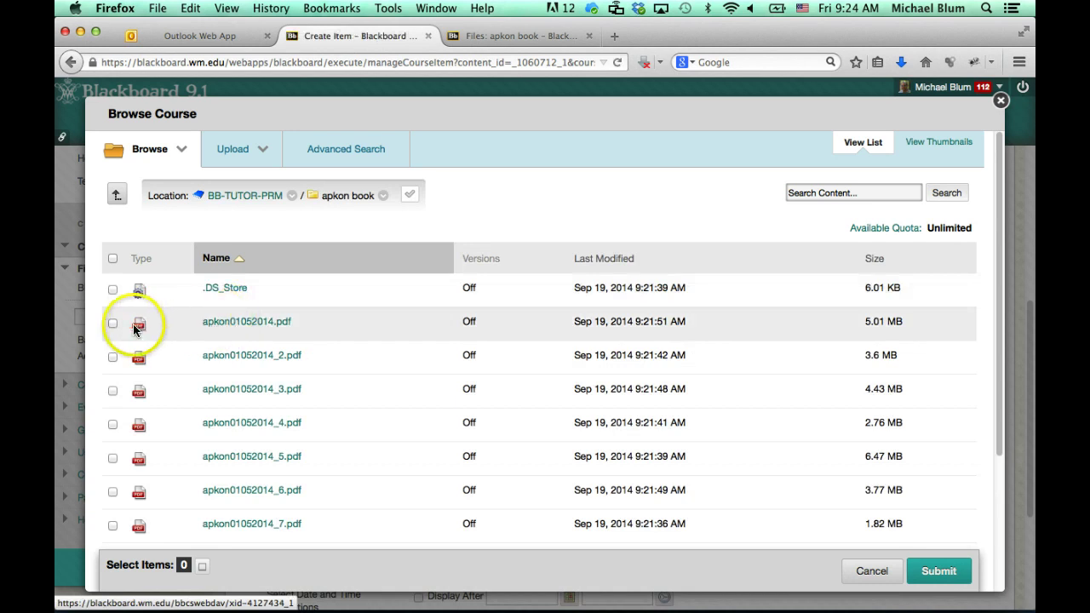
left_click(112, 323)
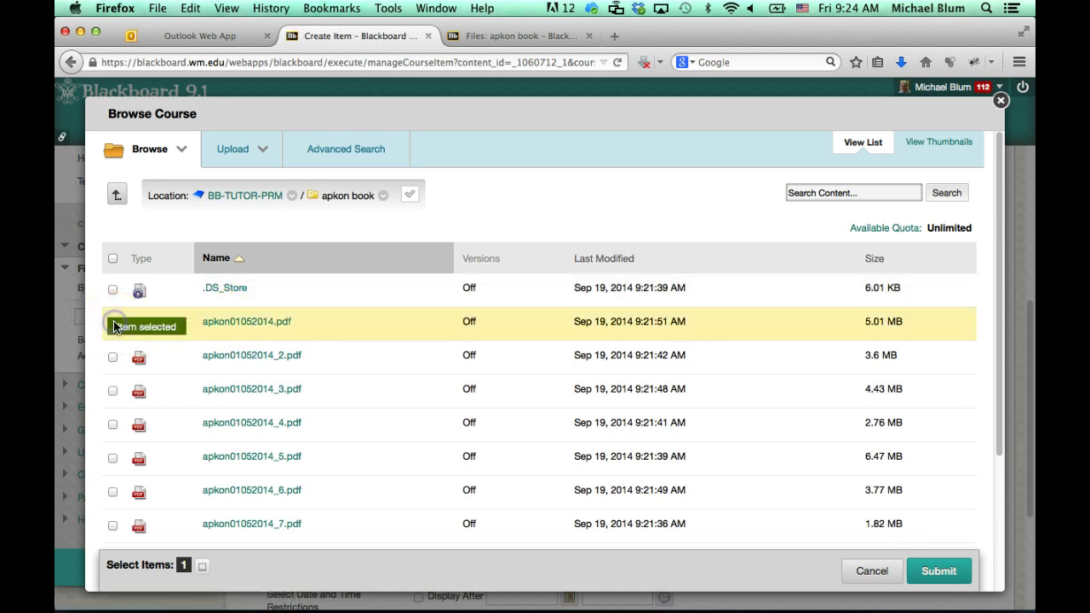
left_click(937, 570)
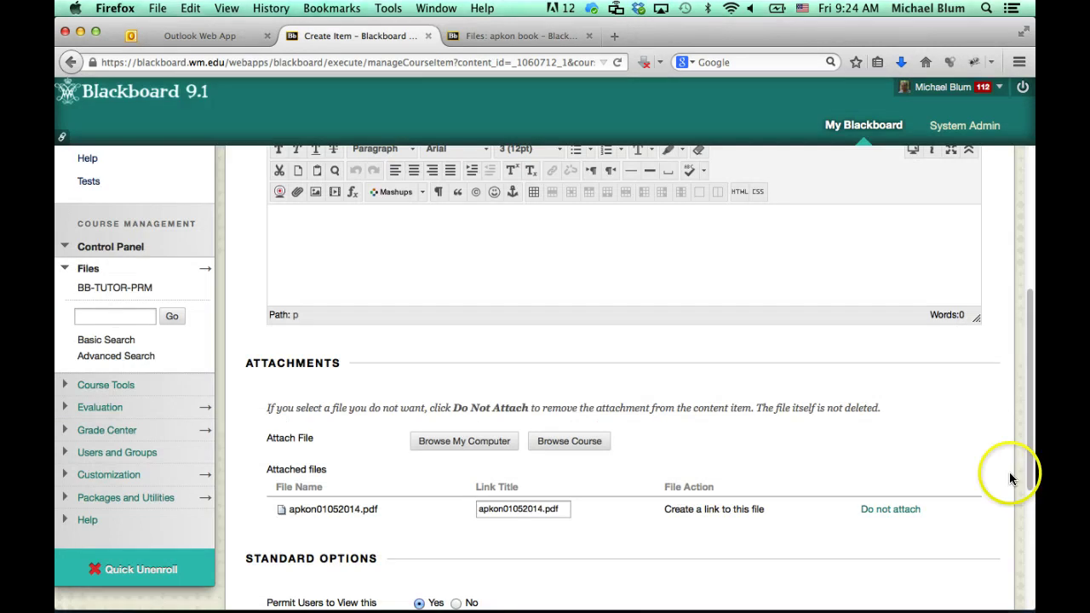
Step: Submit the "Apkon Chapter 1" item with its default options and check it in the Assignments list
left_click(1031, 526)
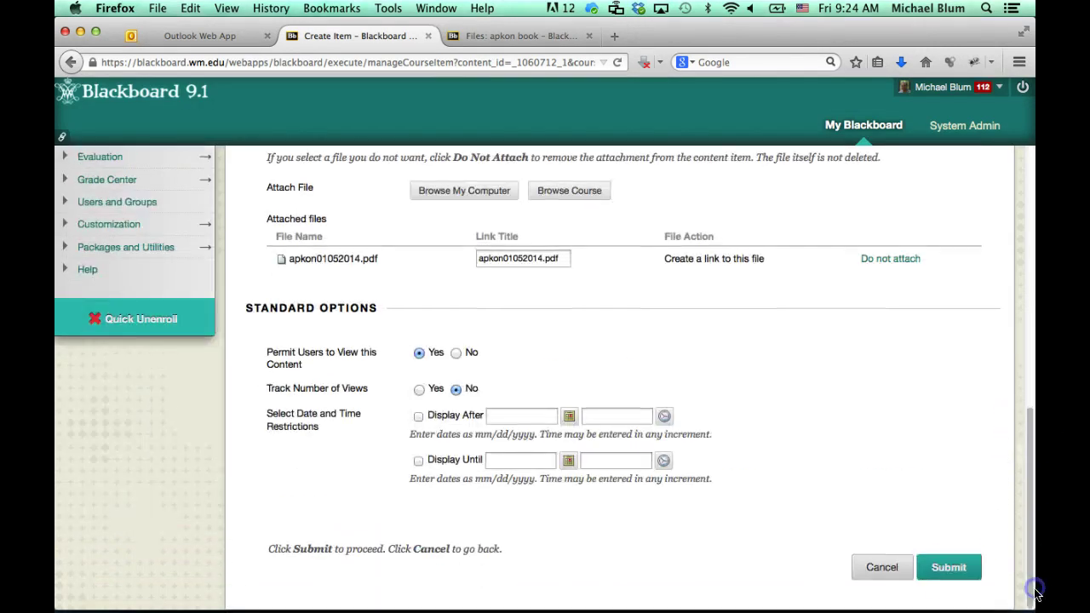
left_click(947, 567)
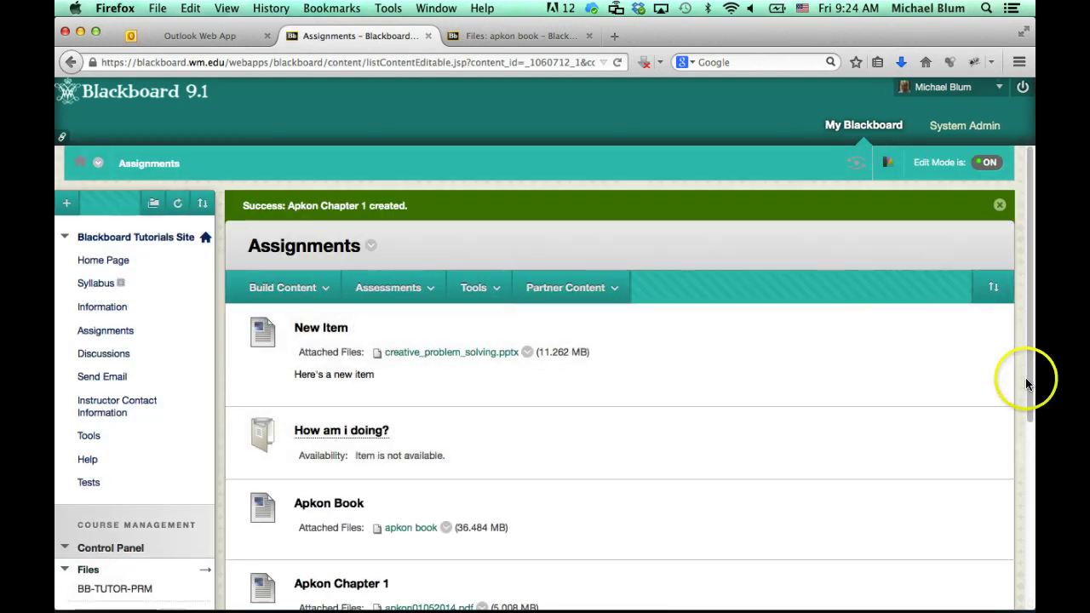
left_click_drag(1029, 384, 1034, 504)
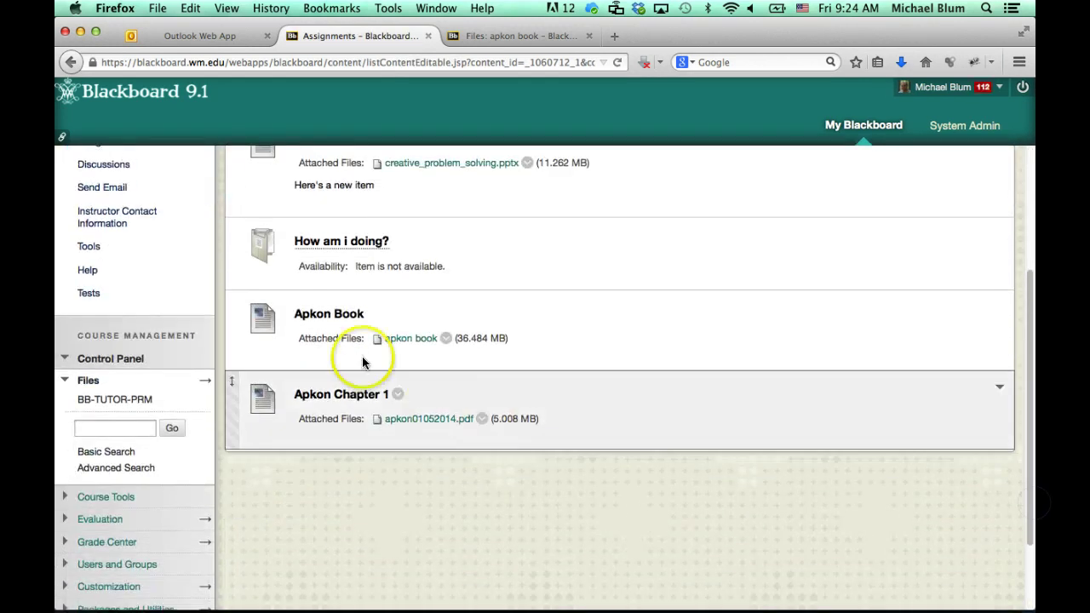